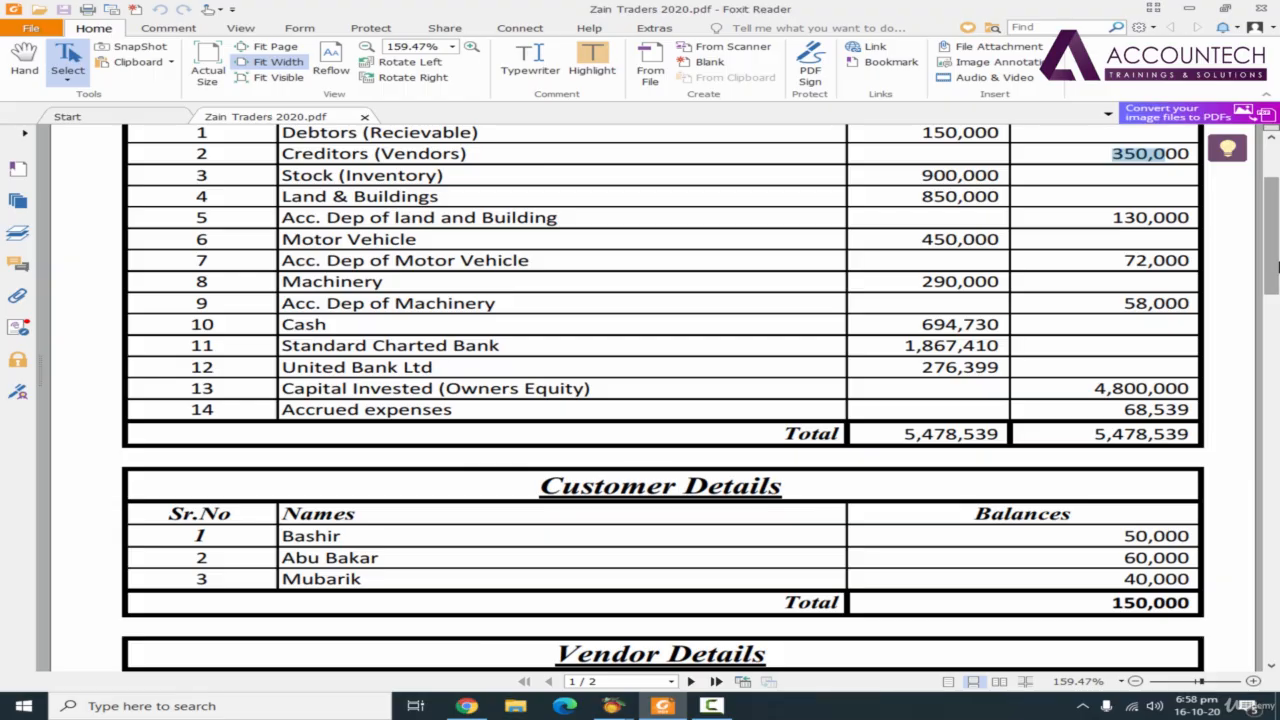
# Check the customer and vendor balances in the Zain Traders 2020 PDF and switch to Peachtree Accounting
pyautogui.scroll(-5, 1270, 265)
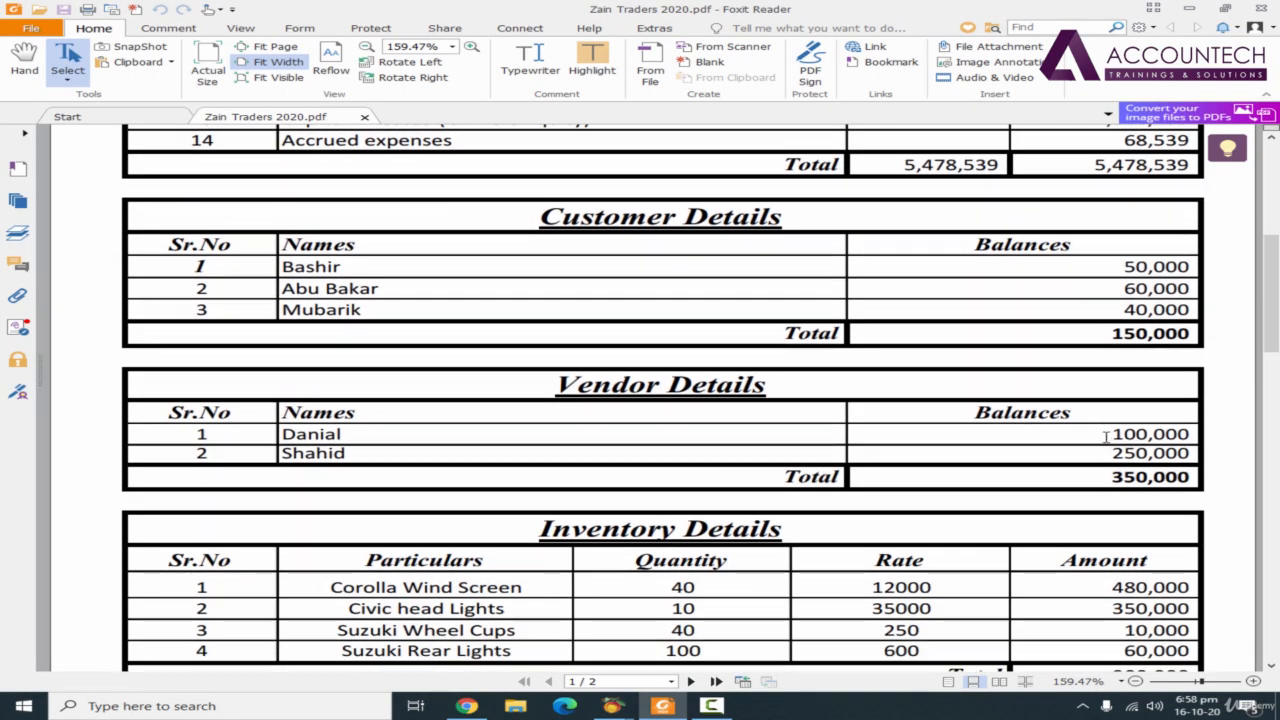
pyautogui.scroll(3, 1275, 262)
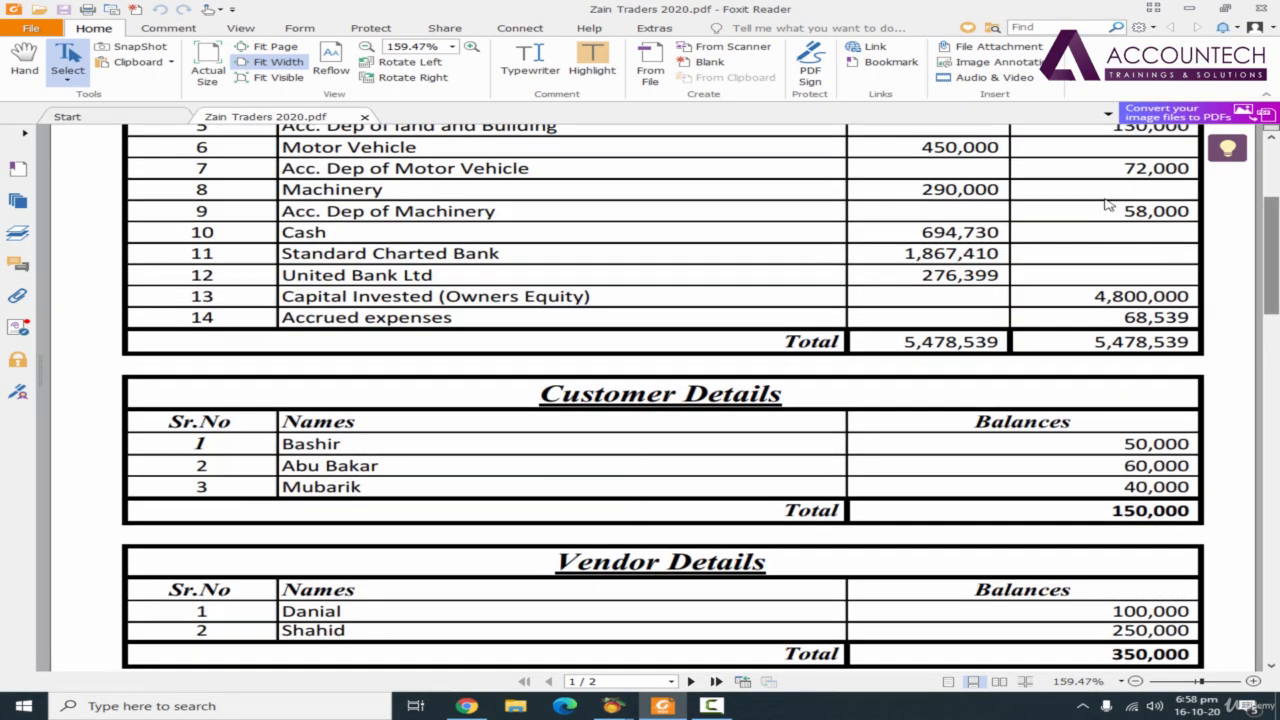
pyautogui.scroll(1, 1277, 262)
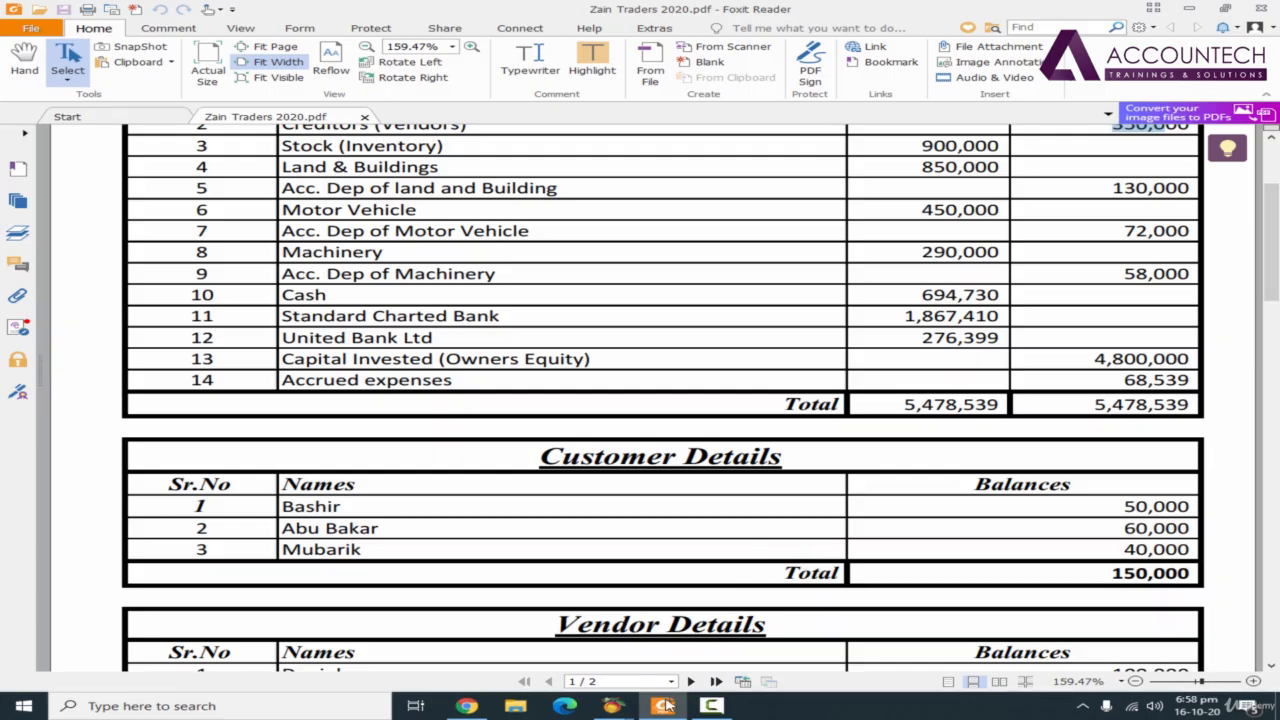
pyautogui.moveTo(622, 712)
pyautogui.click(516, 632)
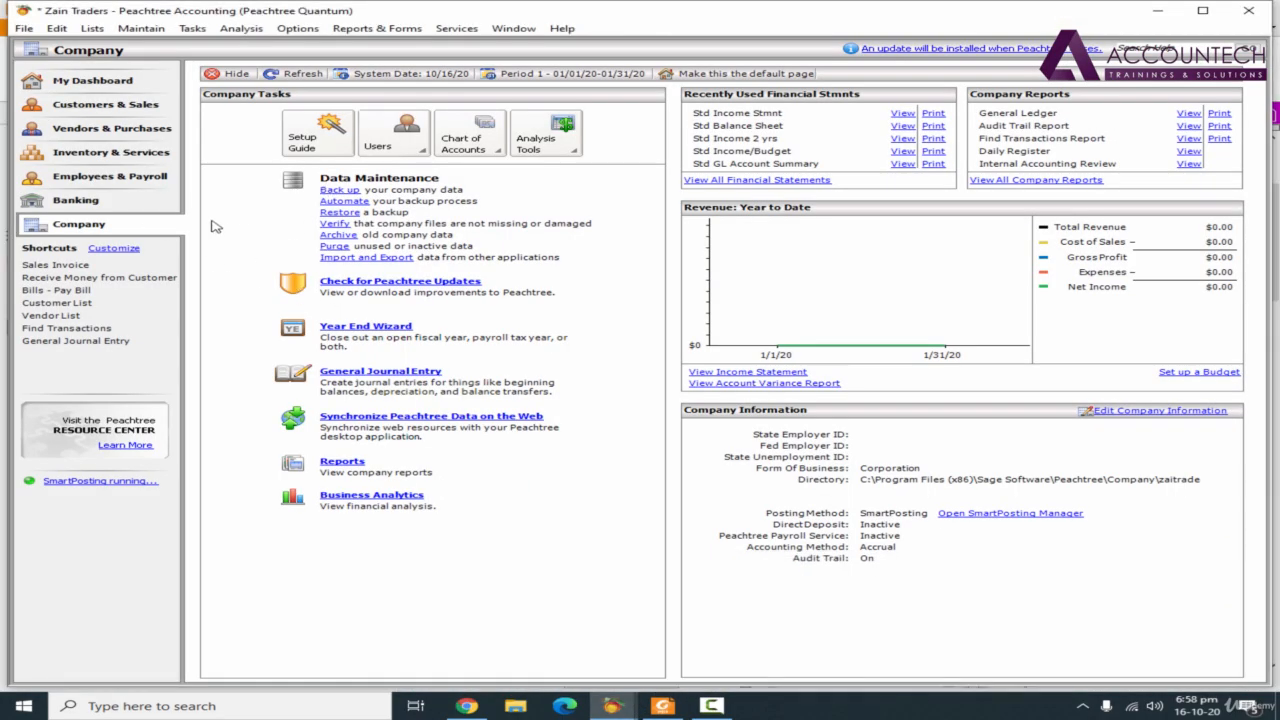
# Start a new vendor record under Vendors & Purchases with the vendor ID V100
pyautogui.click(108, 132)
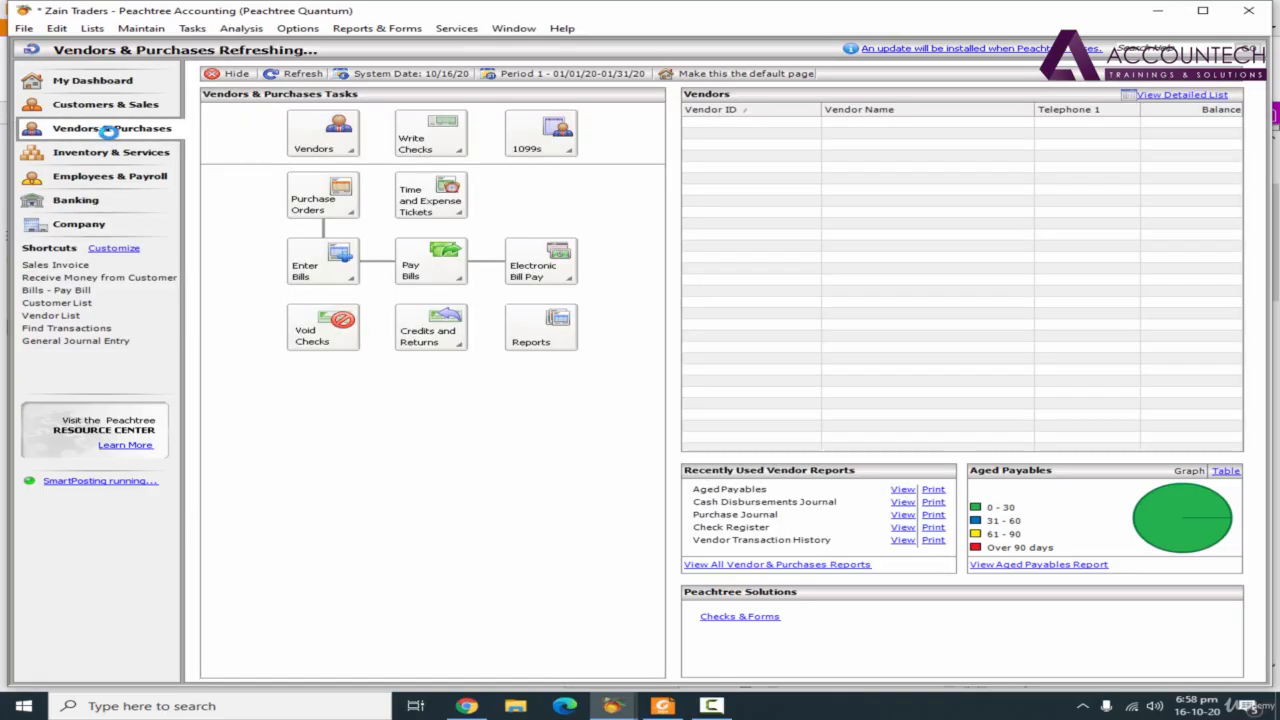
pyautogui.click(313, 147)
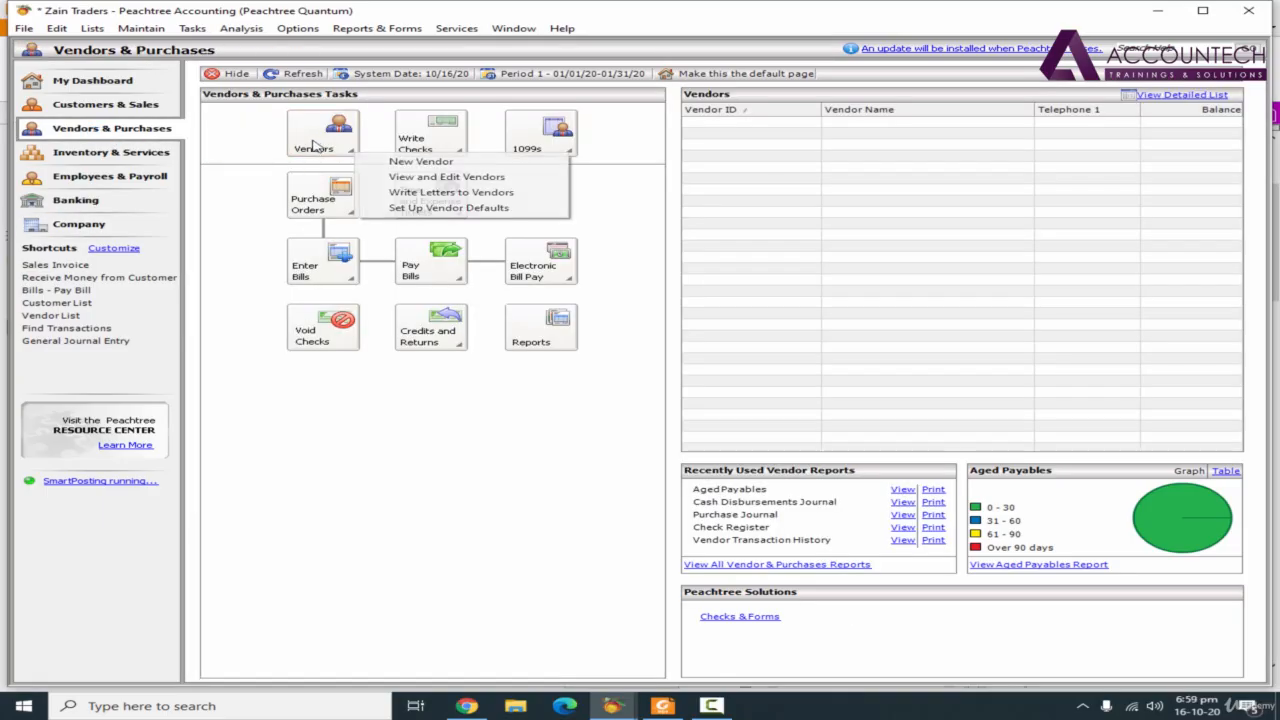
pyautogui.click(420, 162)
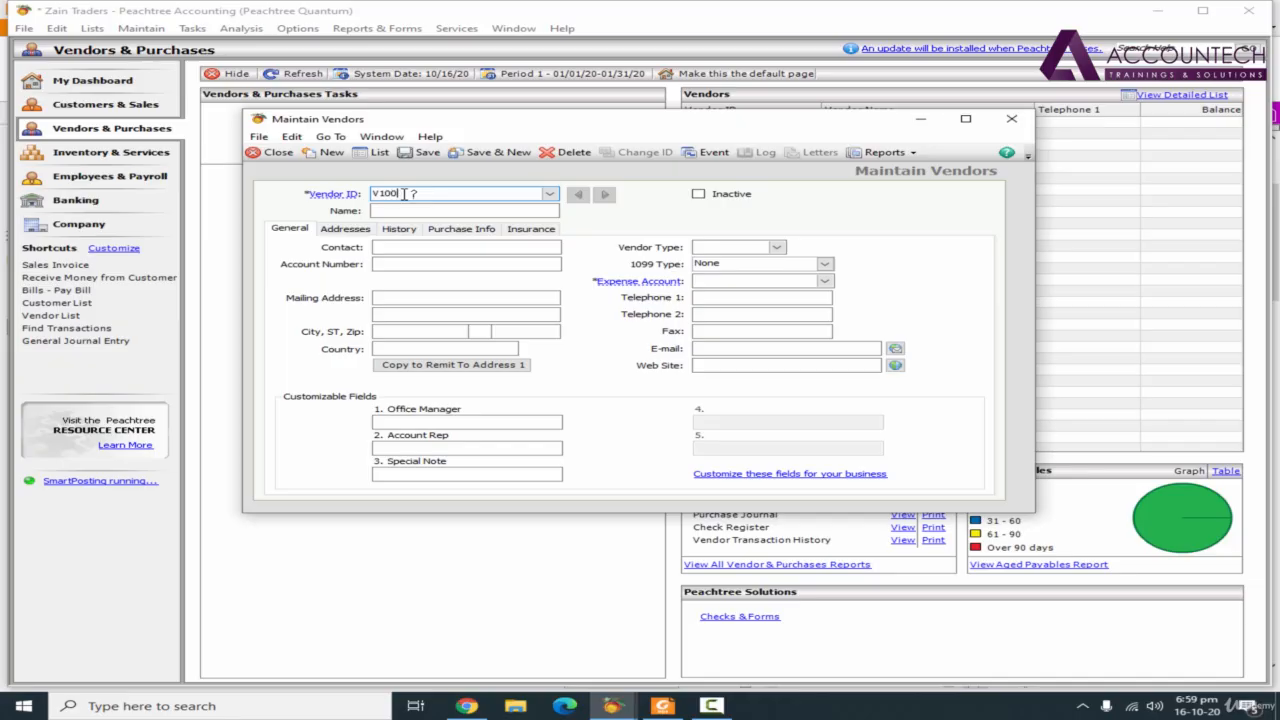
pyautogui.write('V100')
# Set the Vendor Since date in the vendor's history to Jan 1, 2020
pyautogui.click(340, 229)
pyautogui.click(398, 229)
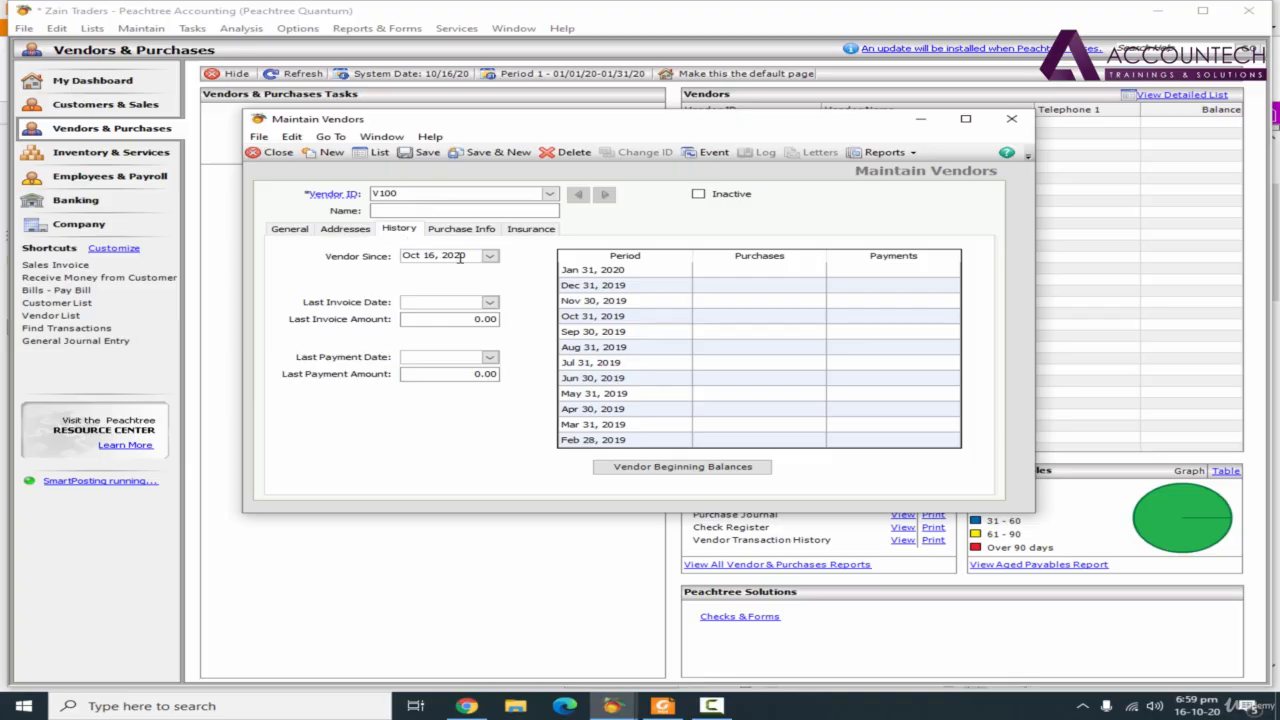
pyautogui.click(402, 256)
pyautogui.moveTo(462, 256); pyautogui.dragTo(392, 260)
pyautogui.write('010120')
pyautogui.press('Tab')
# Try to save the vendor record and open its beginning balances
pyautogui.click(721, 469)
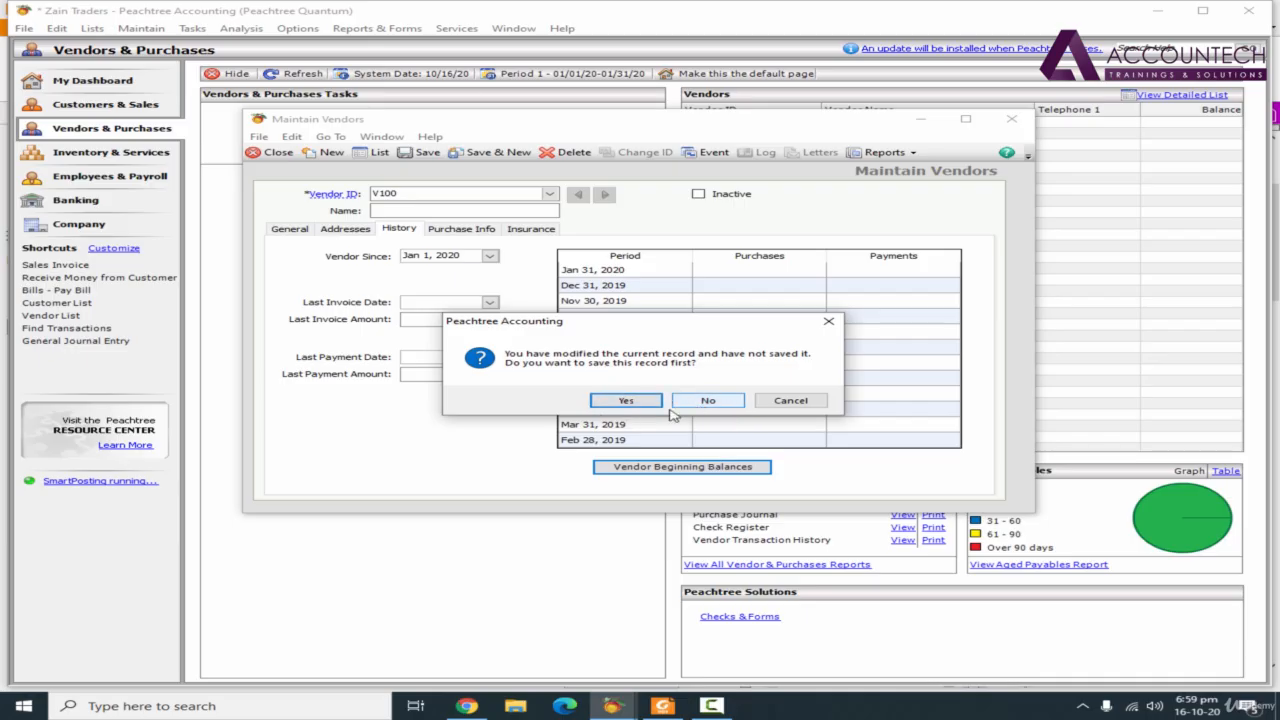
pyautogui.click(624, 401)
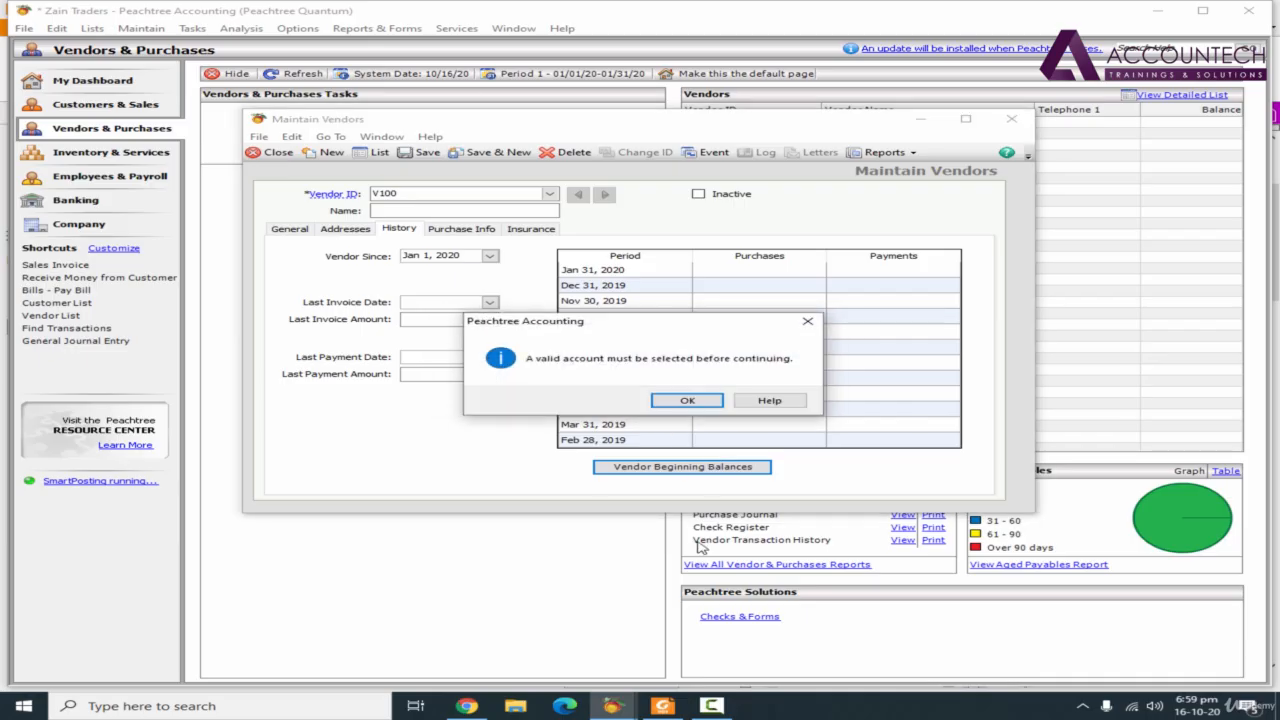
pyautogui.click(688, 401)
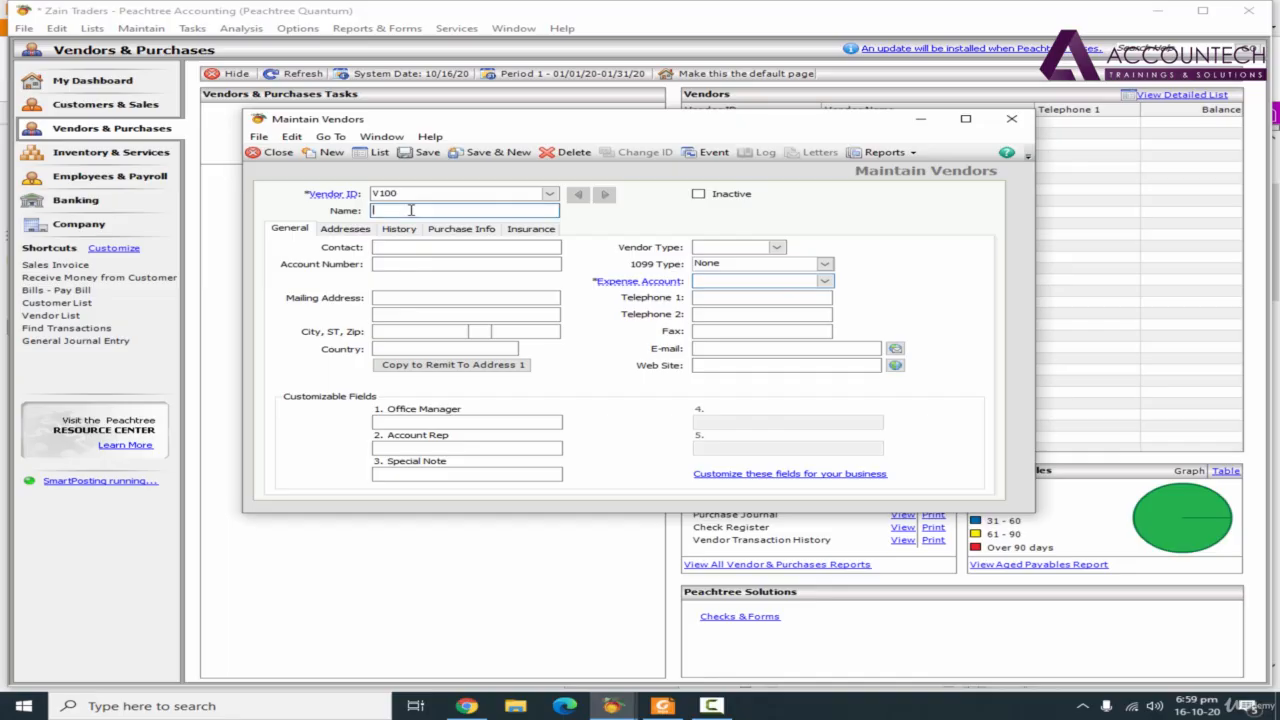
# Look up the first vendor in the PDF's Vendor Details table and enter the vendor's name in the Peachtree record
pyautogui.click(662, 706)
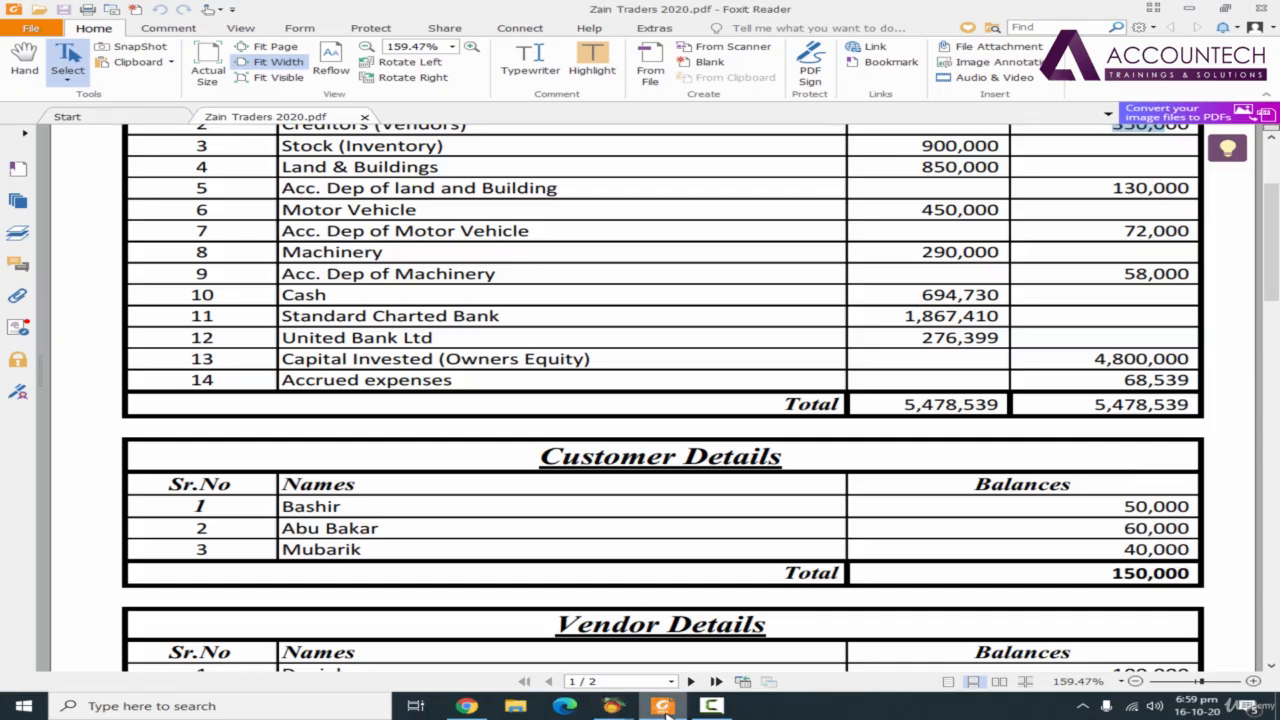
pyautogui.click(620, 707)
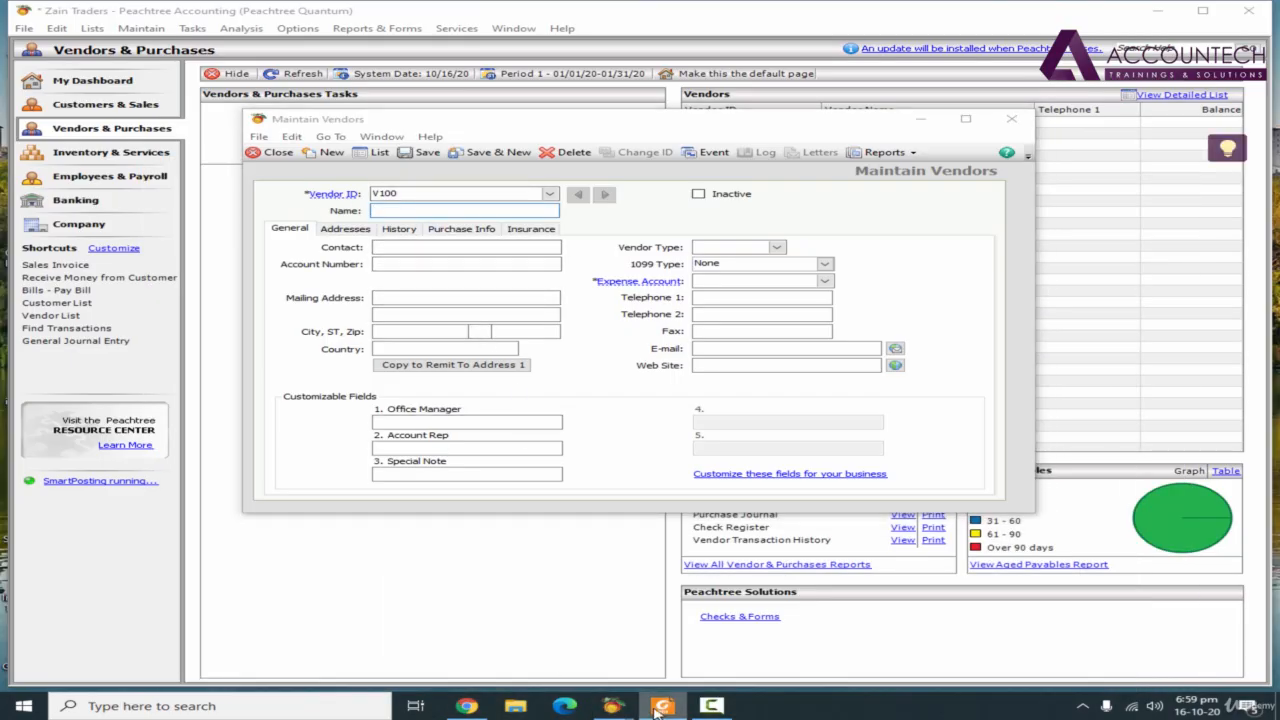
pyautogui.click(662, 706)
pyautogui.scroll(-2, 668, 645)
pyautogui.click(675, 708)
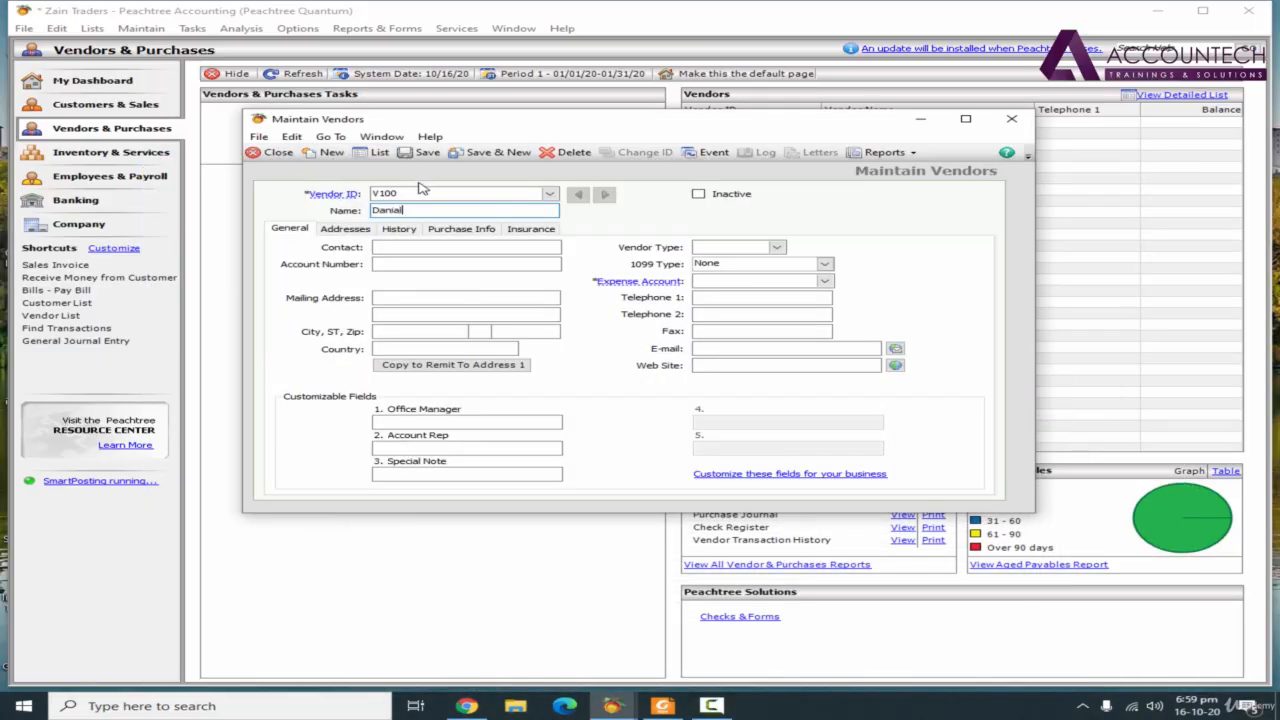
pyautogui.click(824, 281)
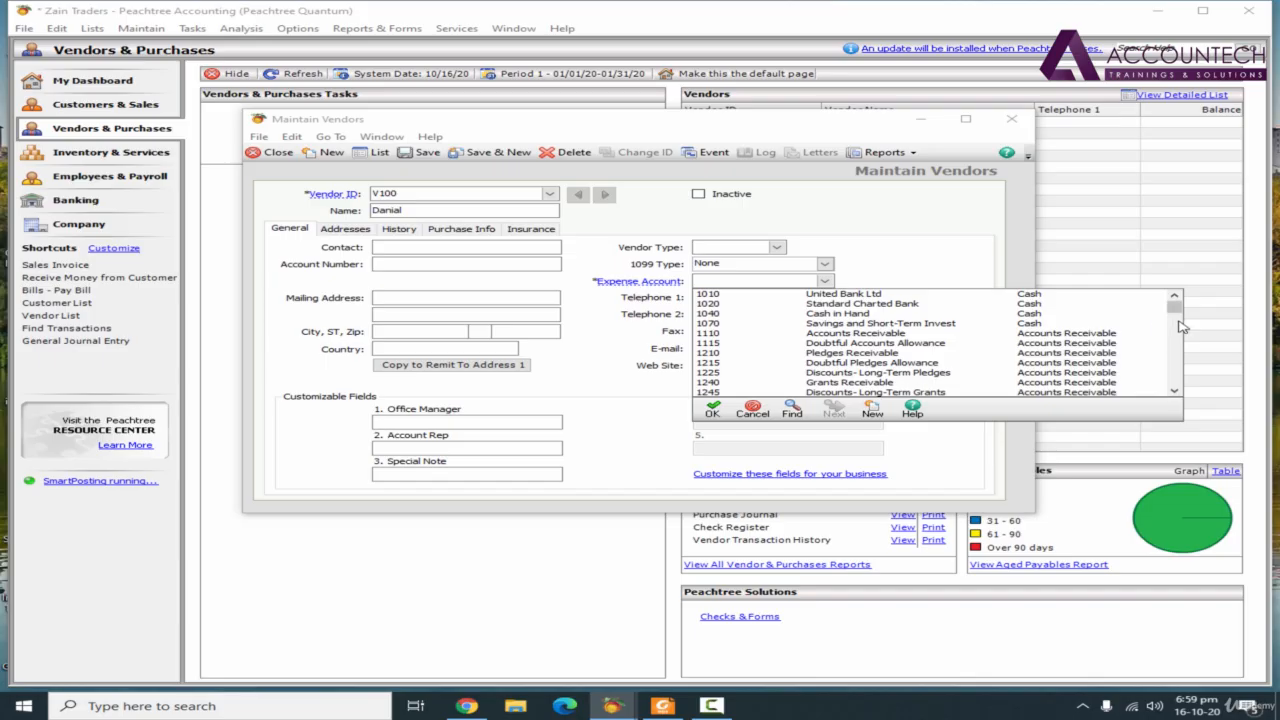
pyautogui.click(1175, 391)
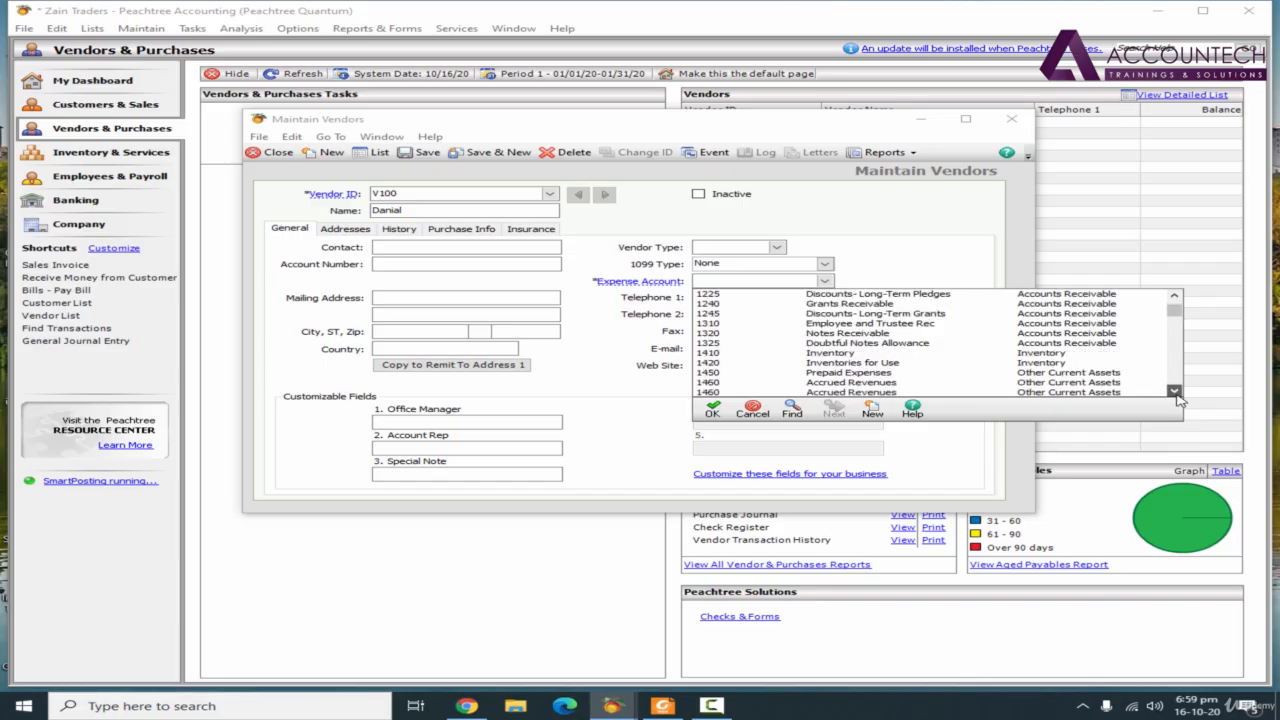
pyautogui.click(1175, 392)
pyautogui.click(1175, 392)
pyautogui.click(1175, 392)
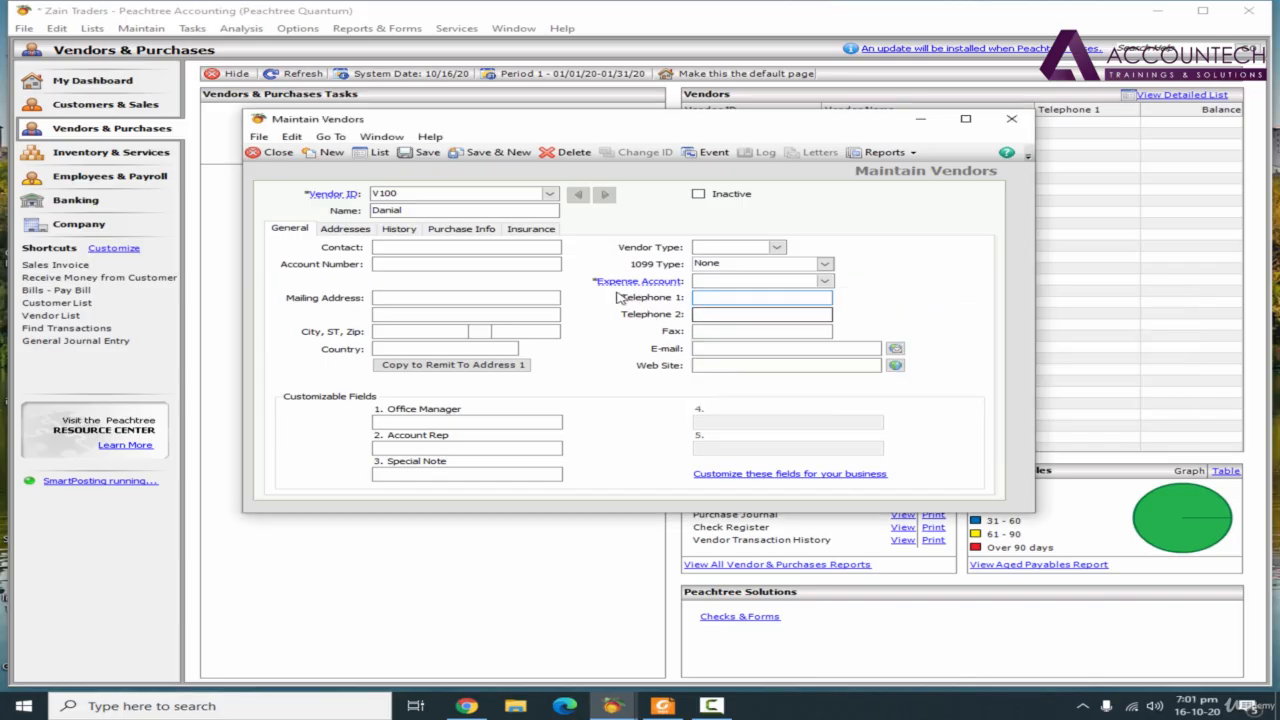
pyautogui.click(795, 284)
# Set the vendor's expense account to 1410 Inventory
pyautogui.click(825, 283)
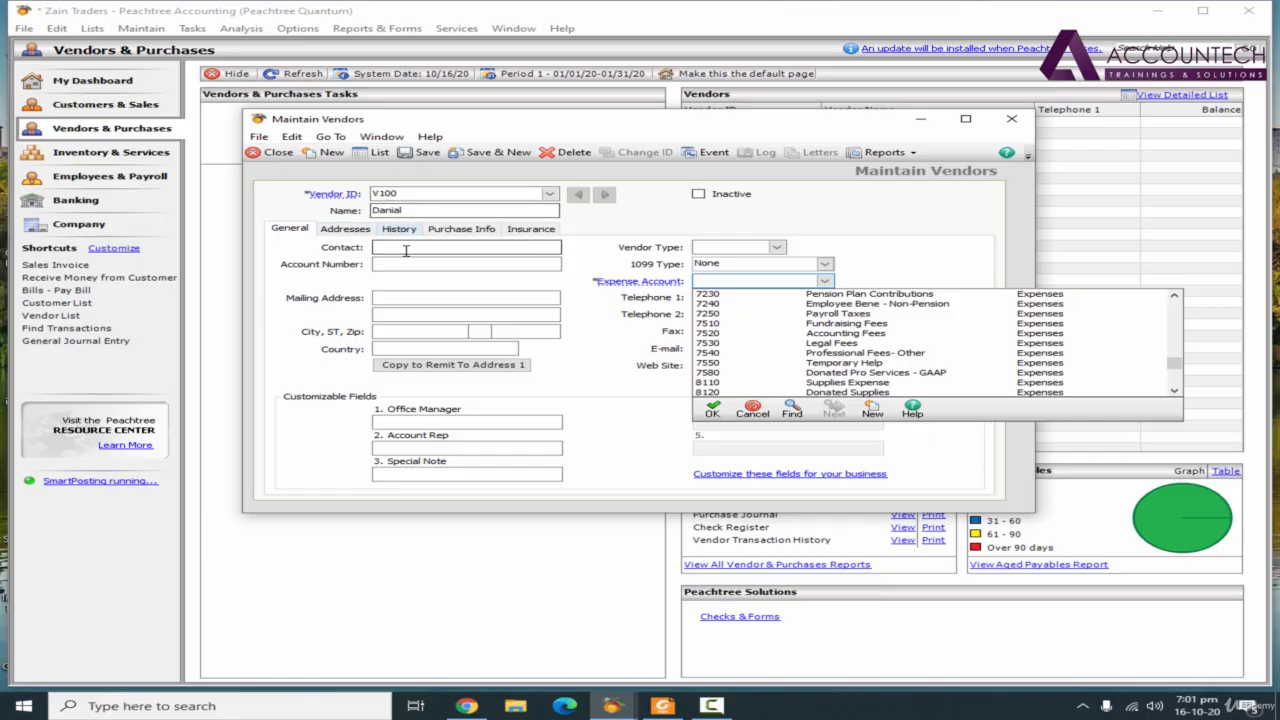
pyautogui.click(1176, 395)
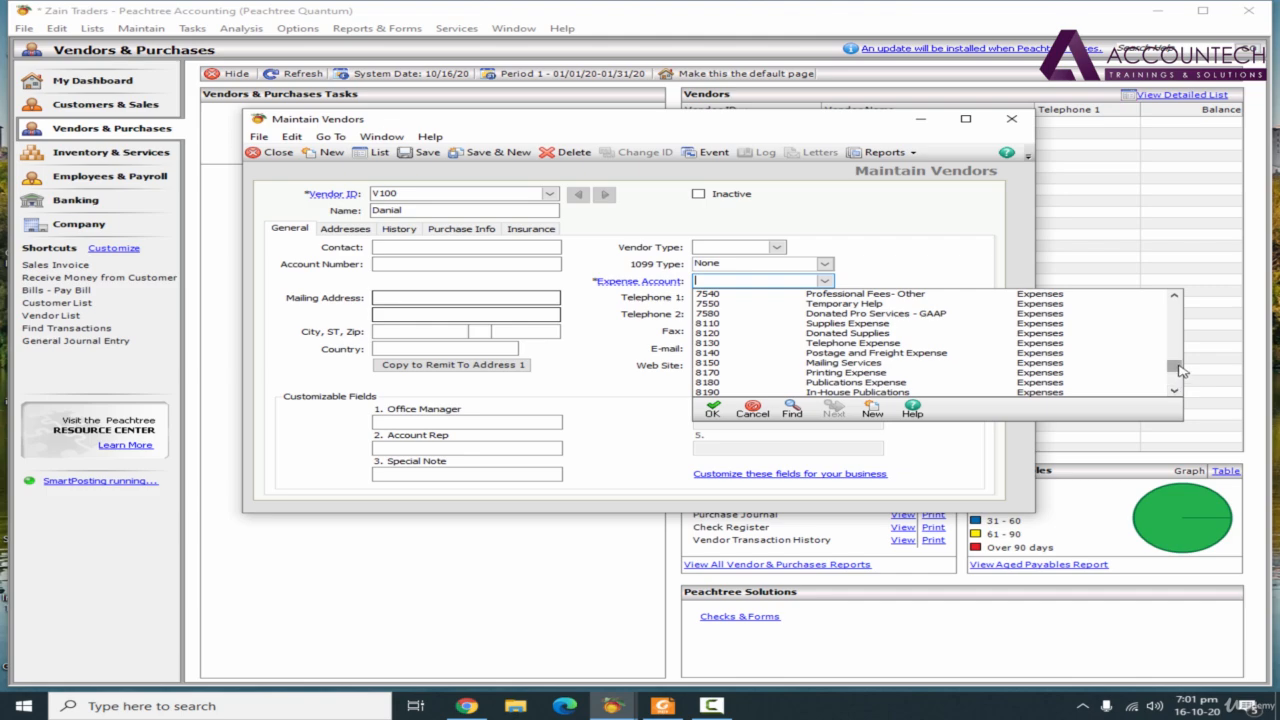
pyautogui.moveTo(1172, 366); pyautogui.dragTo(1178, 360)
pyautogui.scroll(10, 1177, 364)
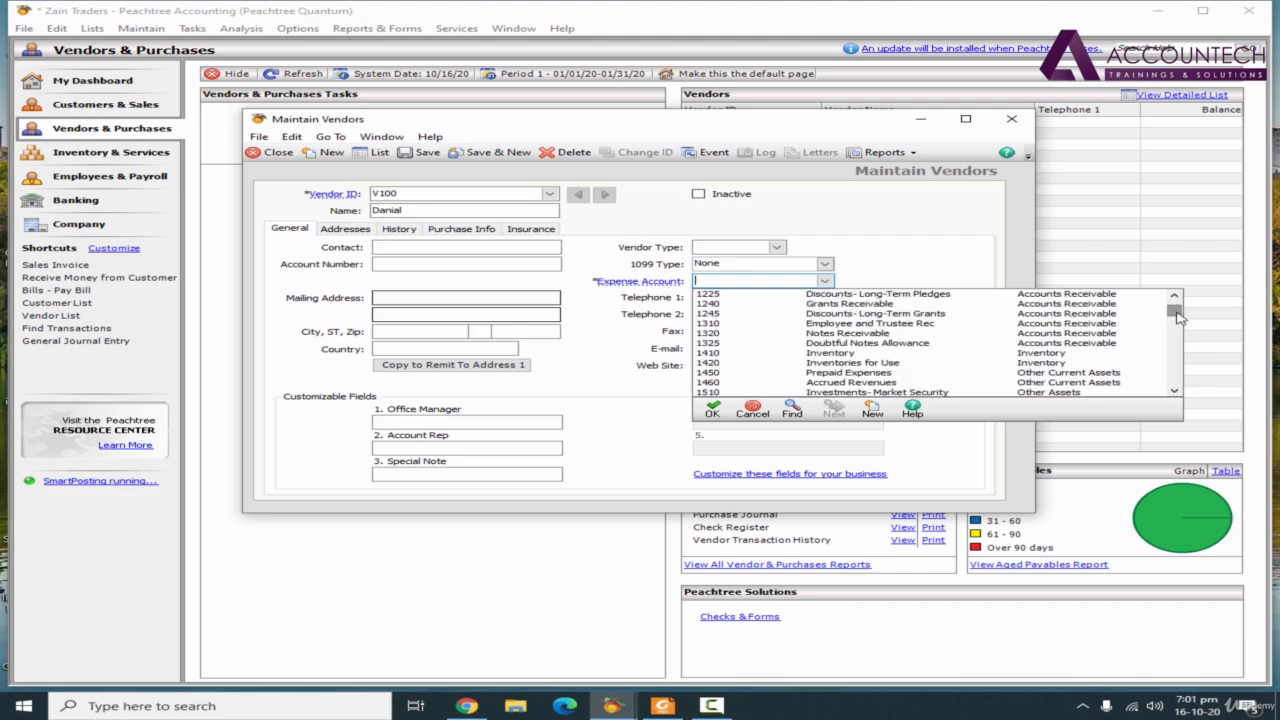
pyautogui.scroll(-10, 1176, 397)
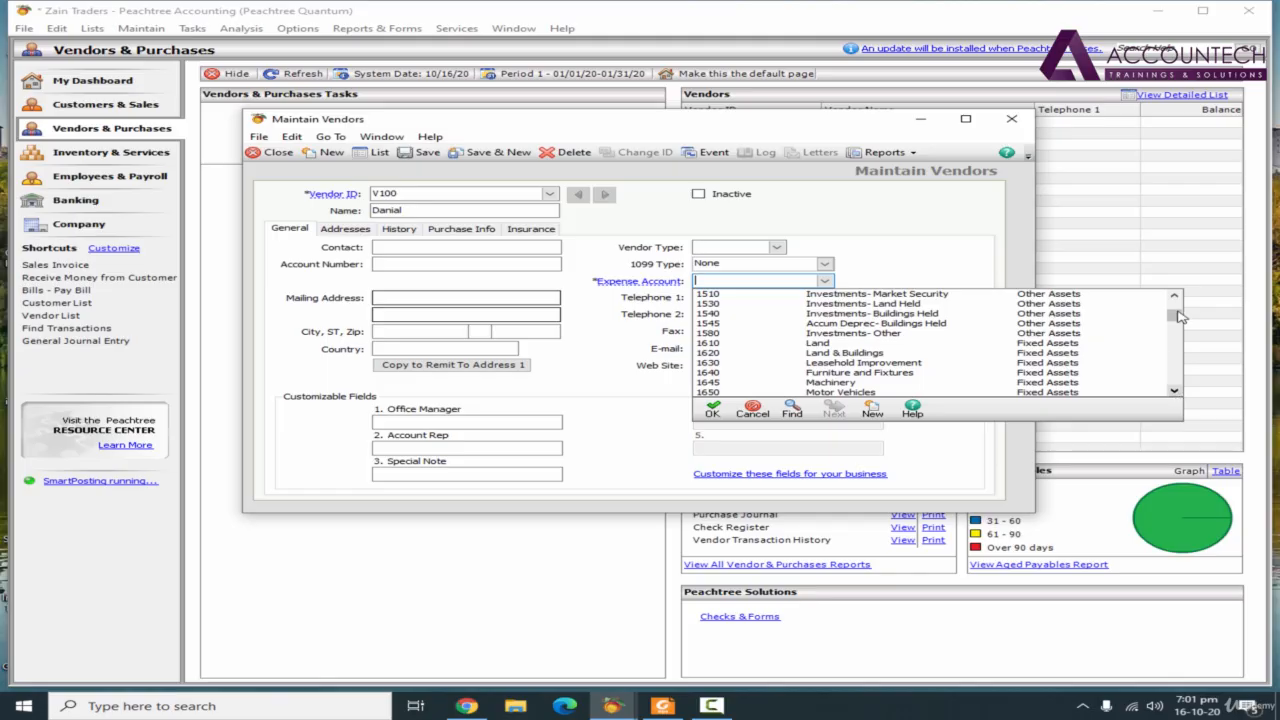
pyautogui.moveTo(1177, 316); pyautogui.dragTo(1178, 308)
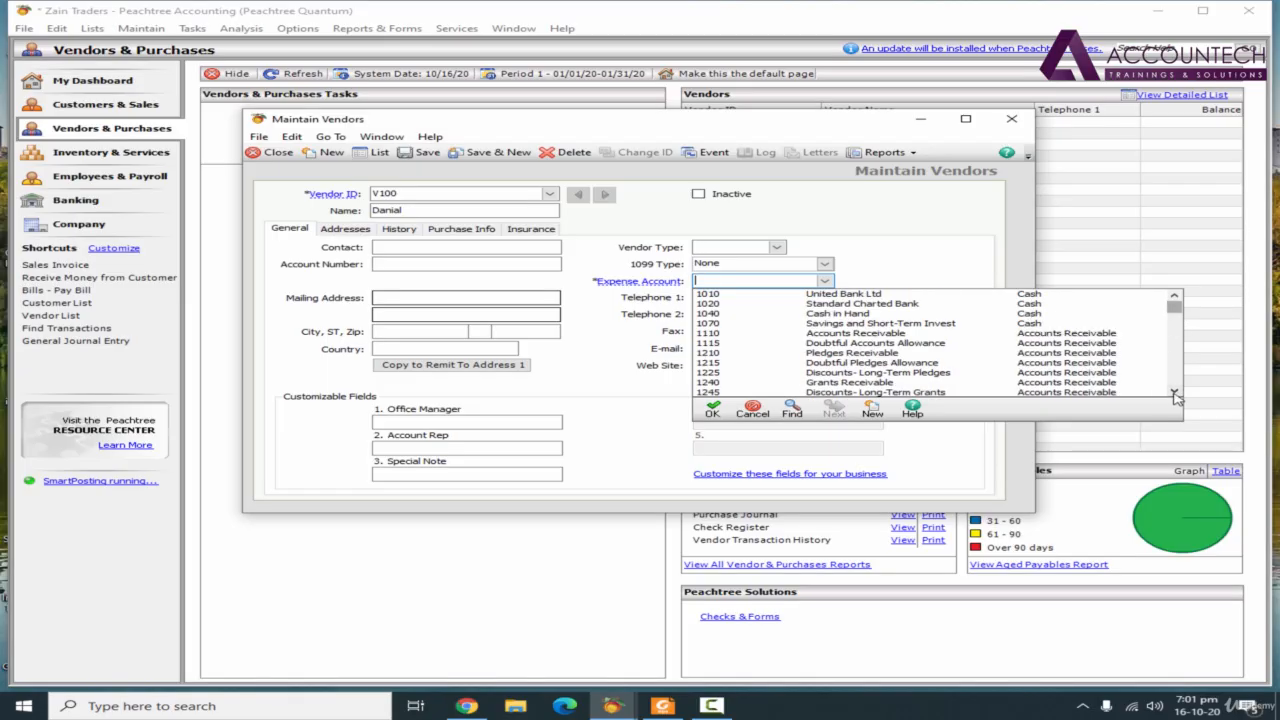
pyautogui.click(1176, 396)
pyautogui.click(1176, 396)
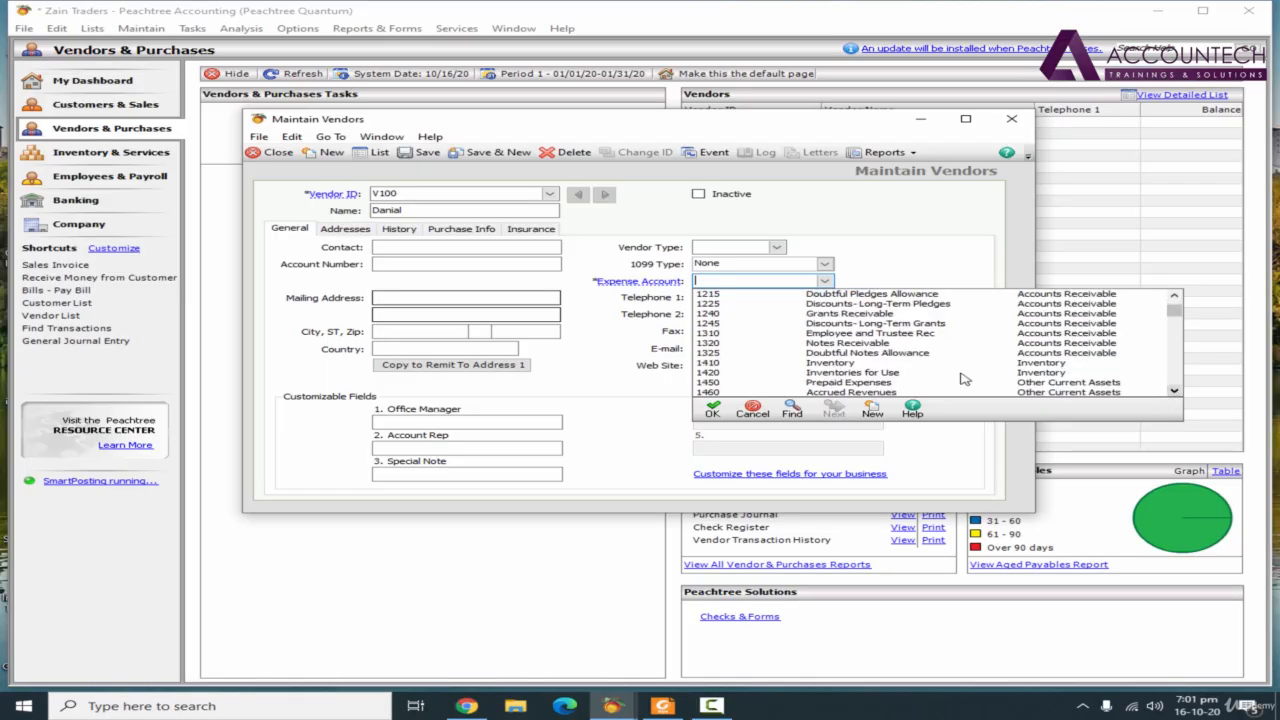
pyautogui.doubleClick(850, 363)
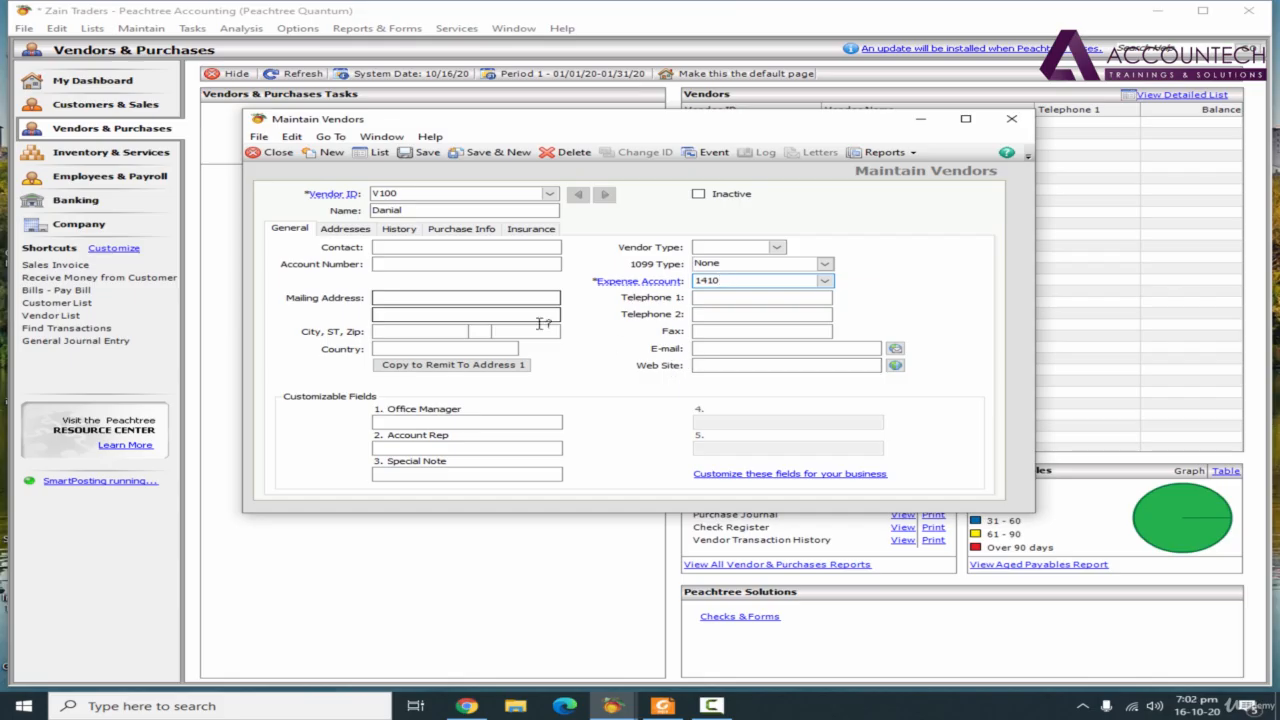
# Save the completed vendor record while opening the vendor beginning balances from its history
pyautogui.click(355, 230)
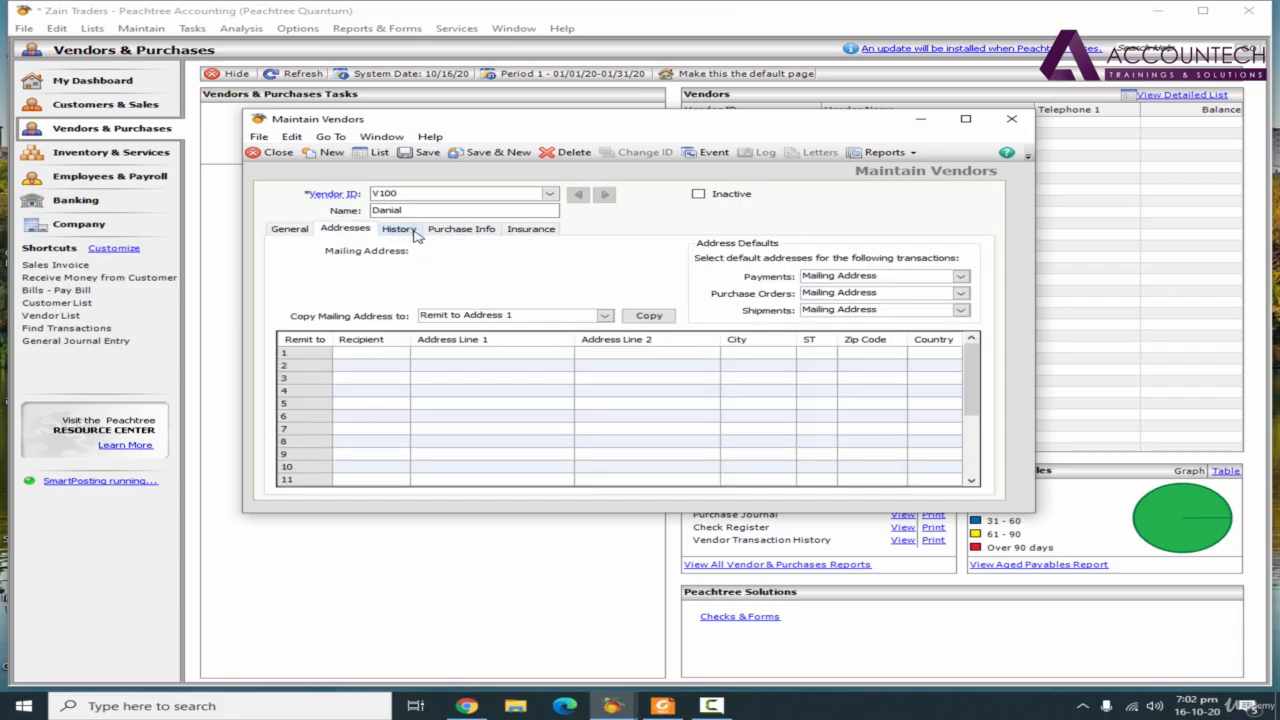
pyautogui.click(412, 231)
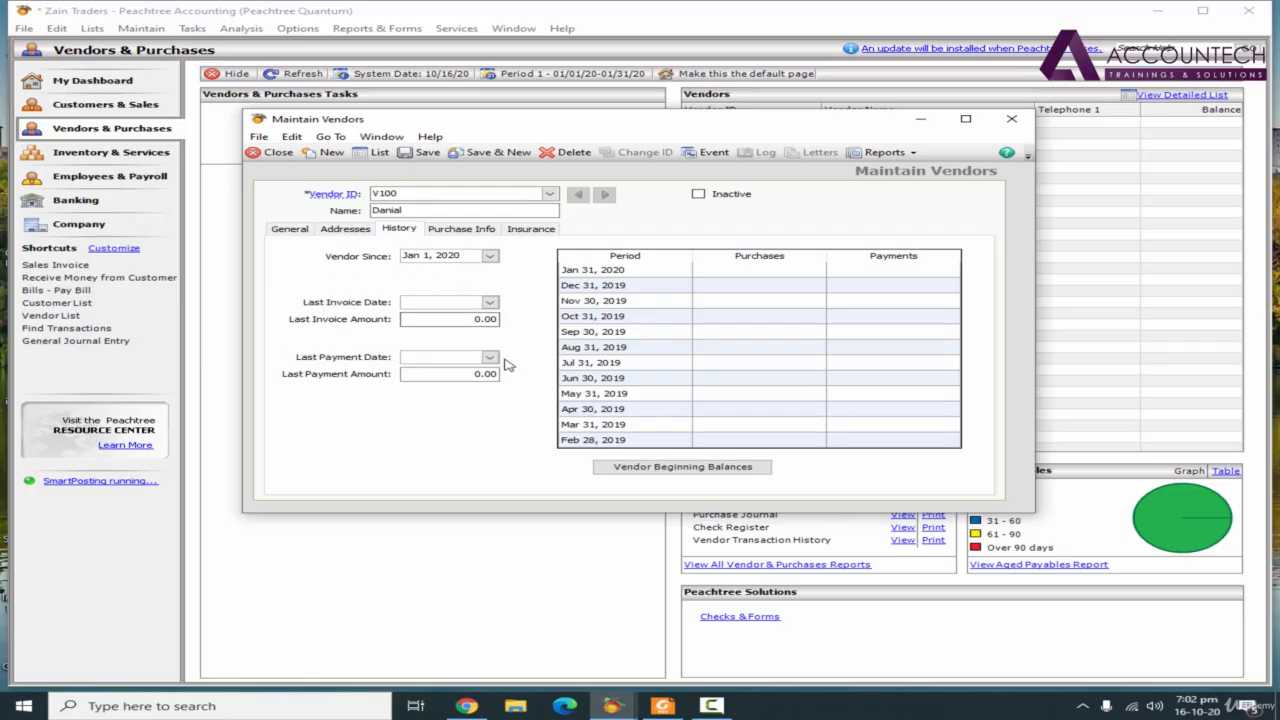
pyautogui.click(663, 477)
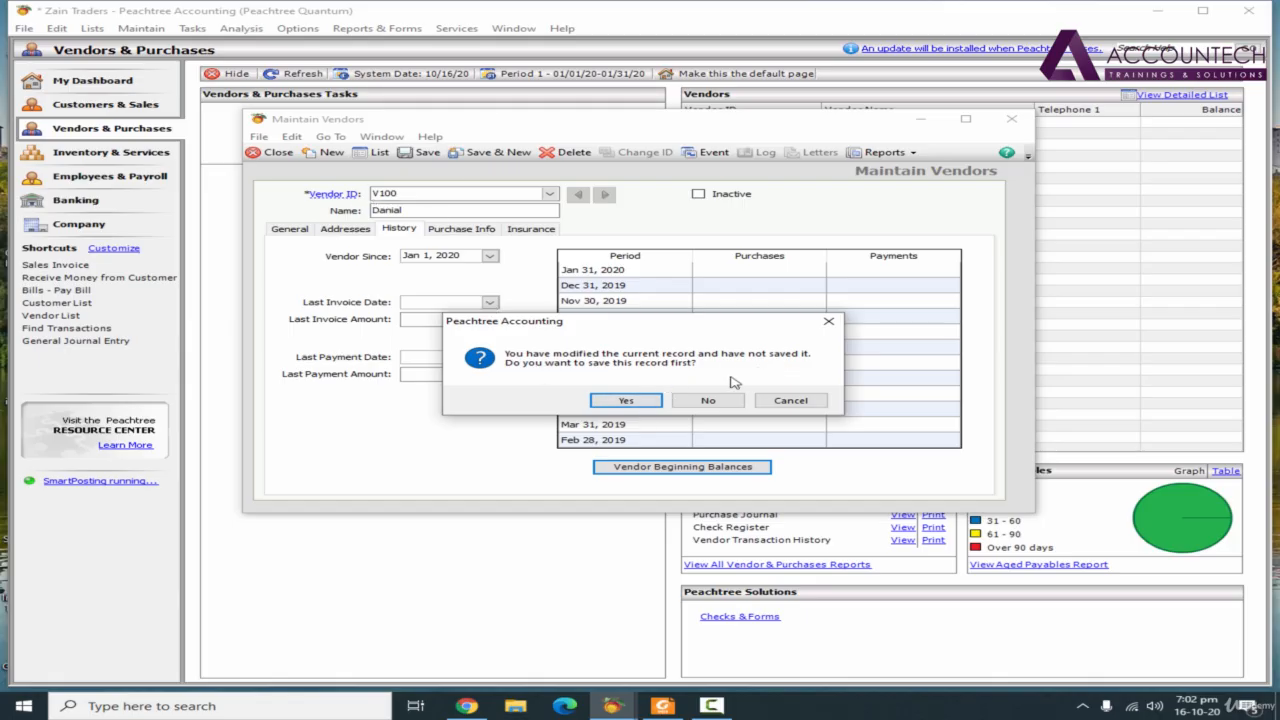
pyautogui.click(626, 401)
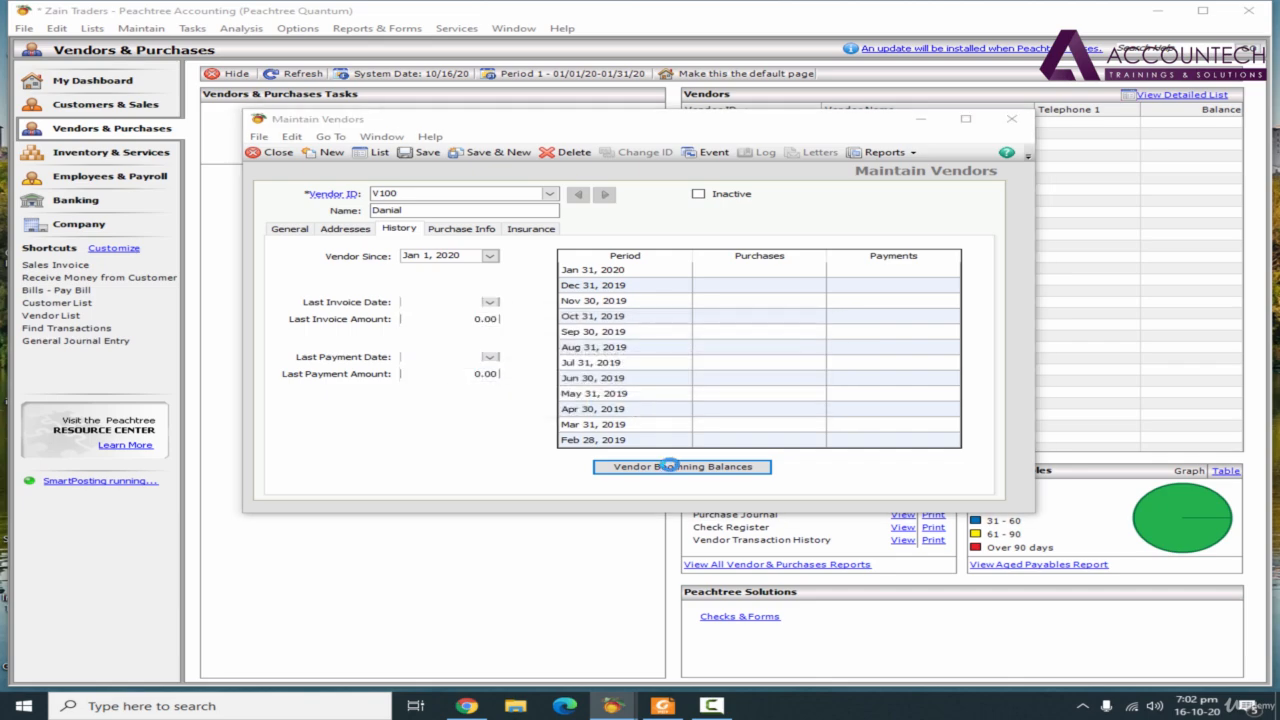
# Enter invoice number 2001 dated 1 Jan 2020 in the vendor's beginning balances
pyautogui.click(672, 466)
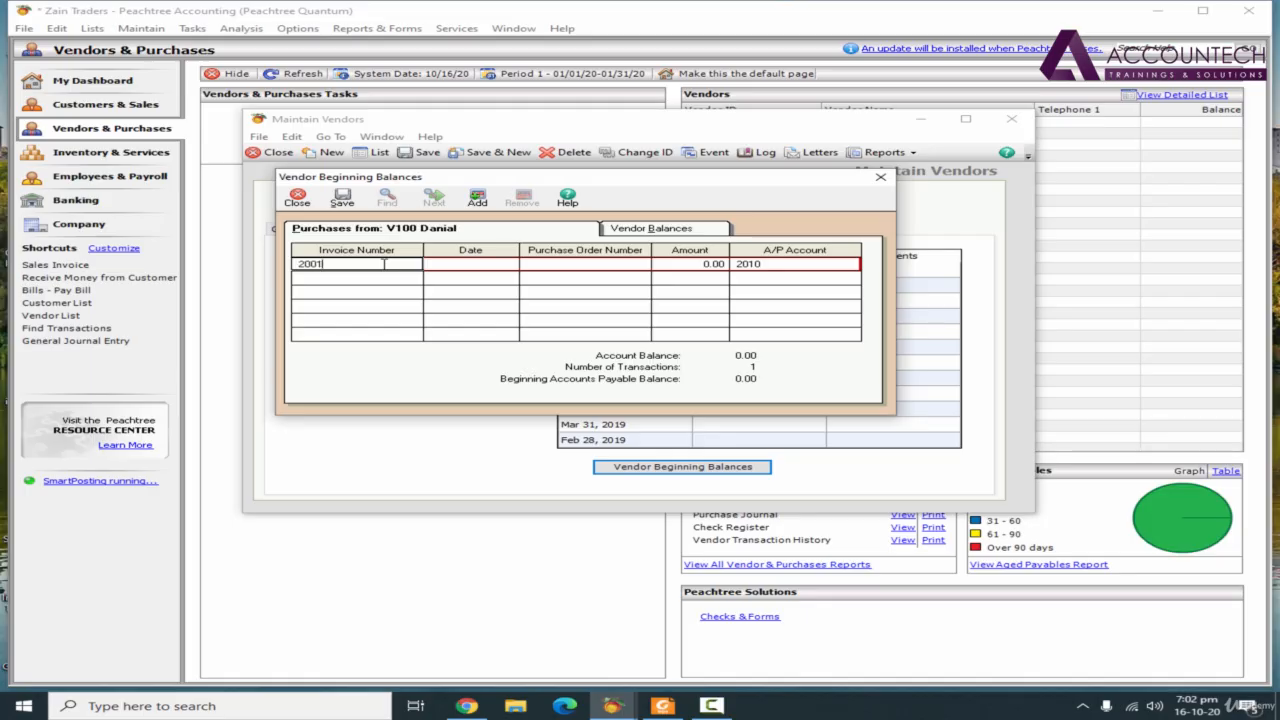
pyautogui.click(505, 262)
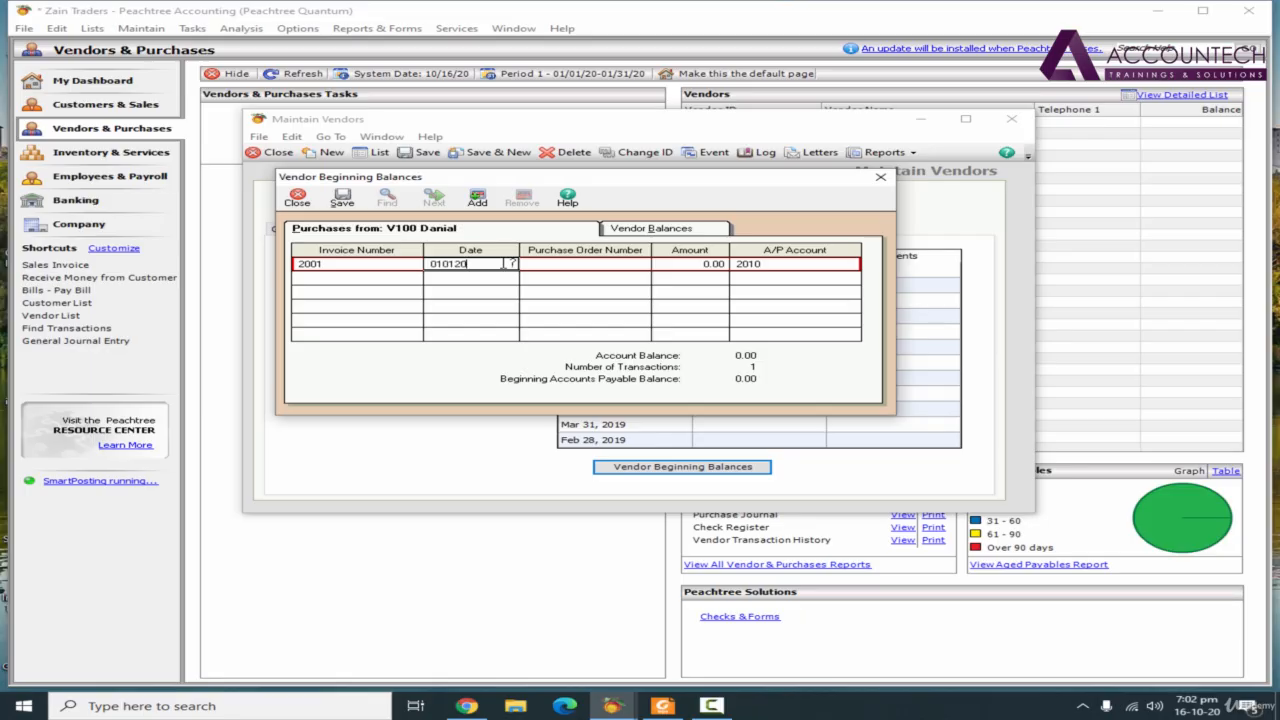
pyautogui.press('Tab')
pyautogui.press('Tab')
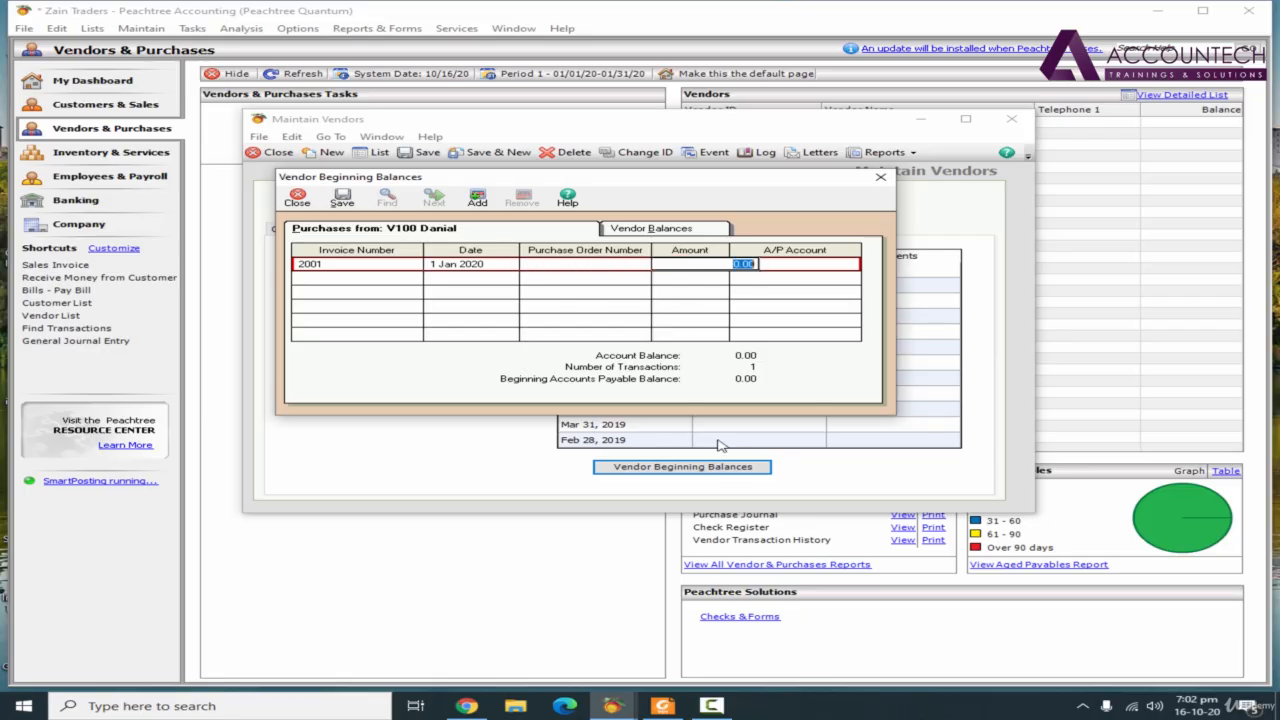
# Look up the first vendor's balance in the PDF's Vendor Details and return to the invoice entry in Peachtree
pyautogui.click(662, 700)
pyautogui.scroll(-1, 1248, 497)
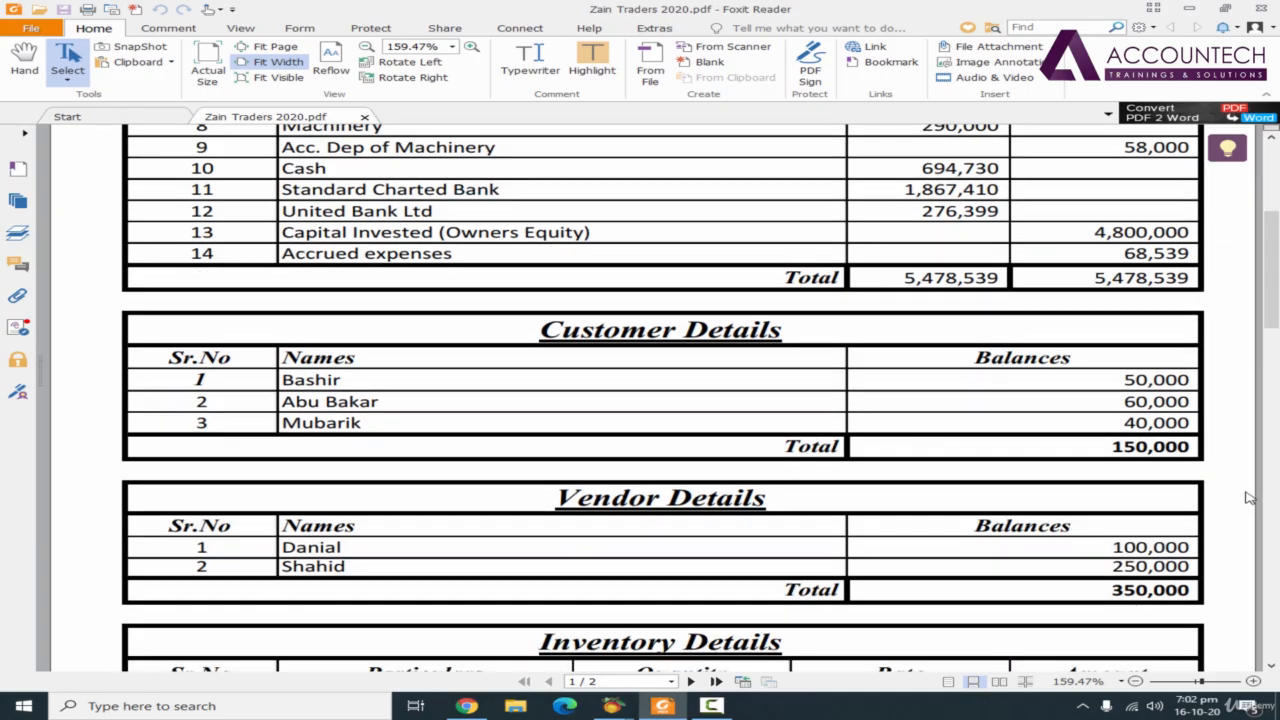
pyautogui.moveTo(1097, 553); pyautogui.dragTo(1217, 549)
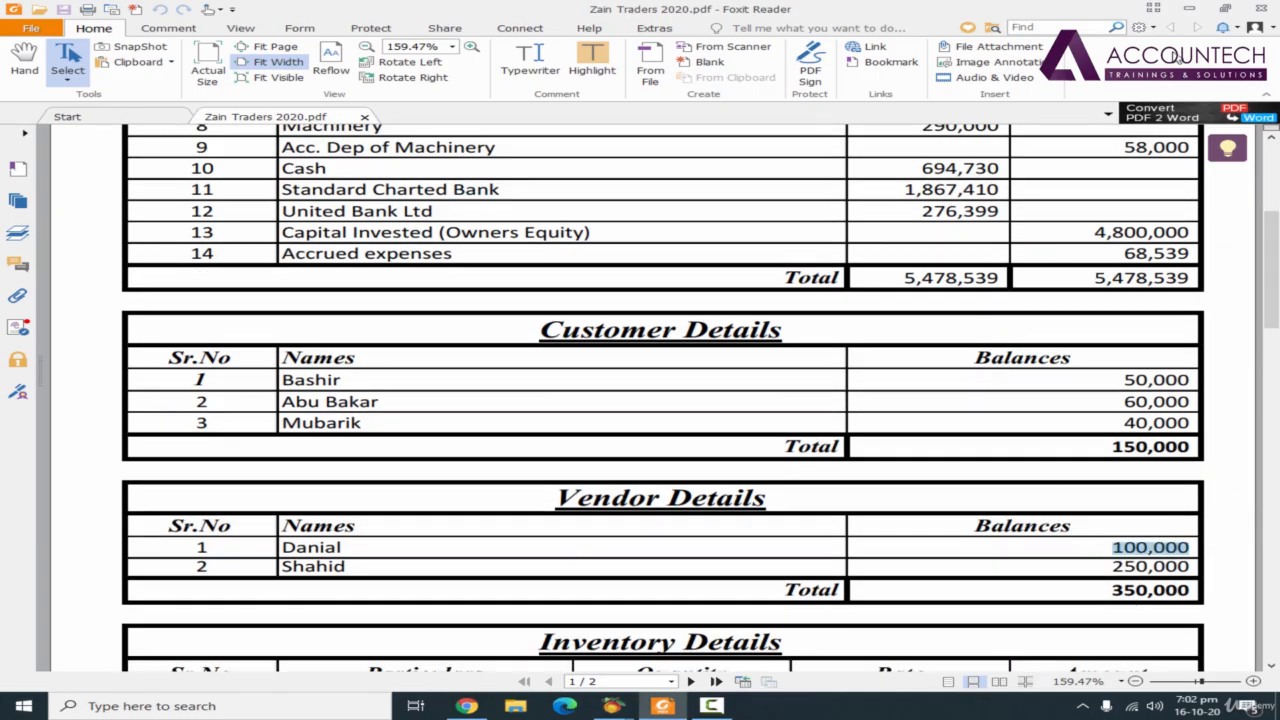
pyautogui.click(1188, 9)
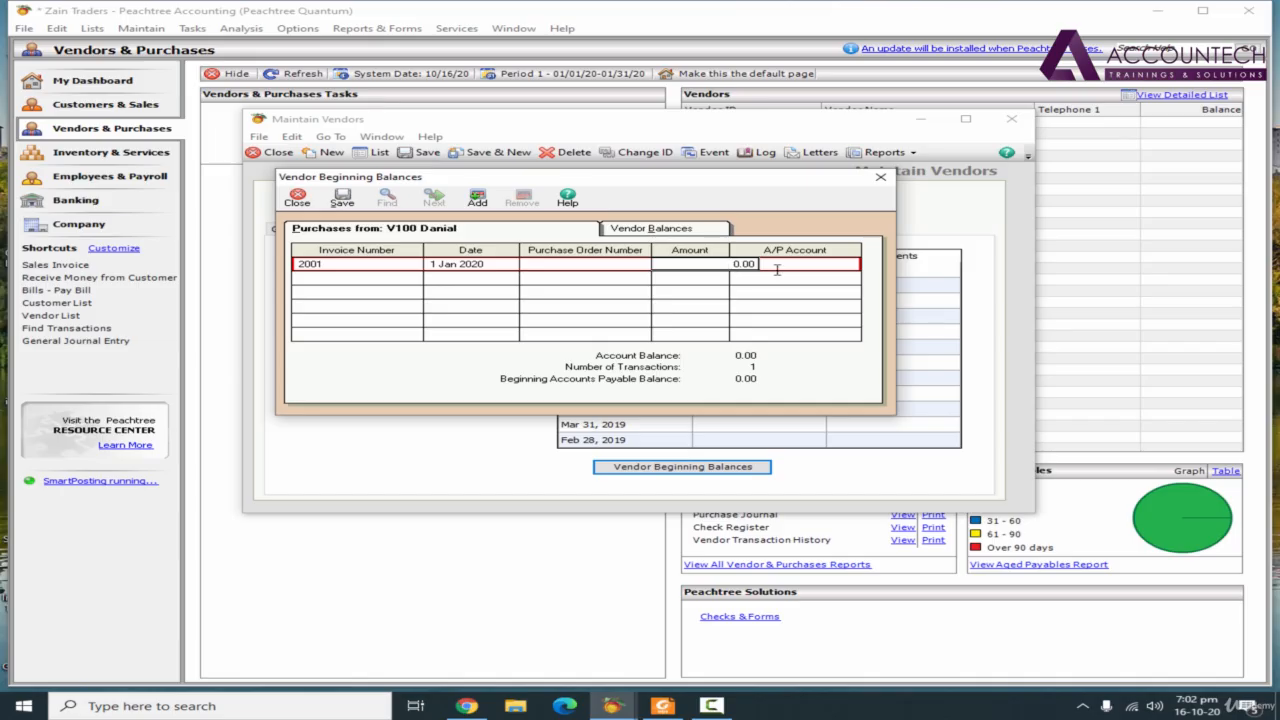
# Enter 100,000.00 with A/P account 2010 for invoice 2001, and save and close vendor V100's beginning balances
pyautogui.click(776, 268)
pyautogui.press('Tab')
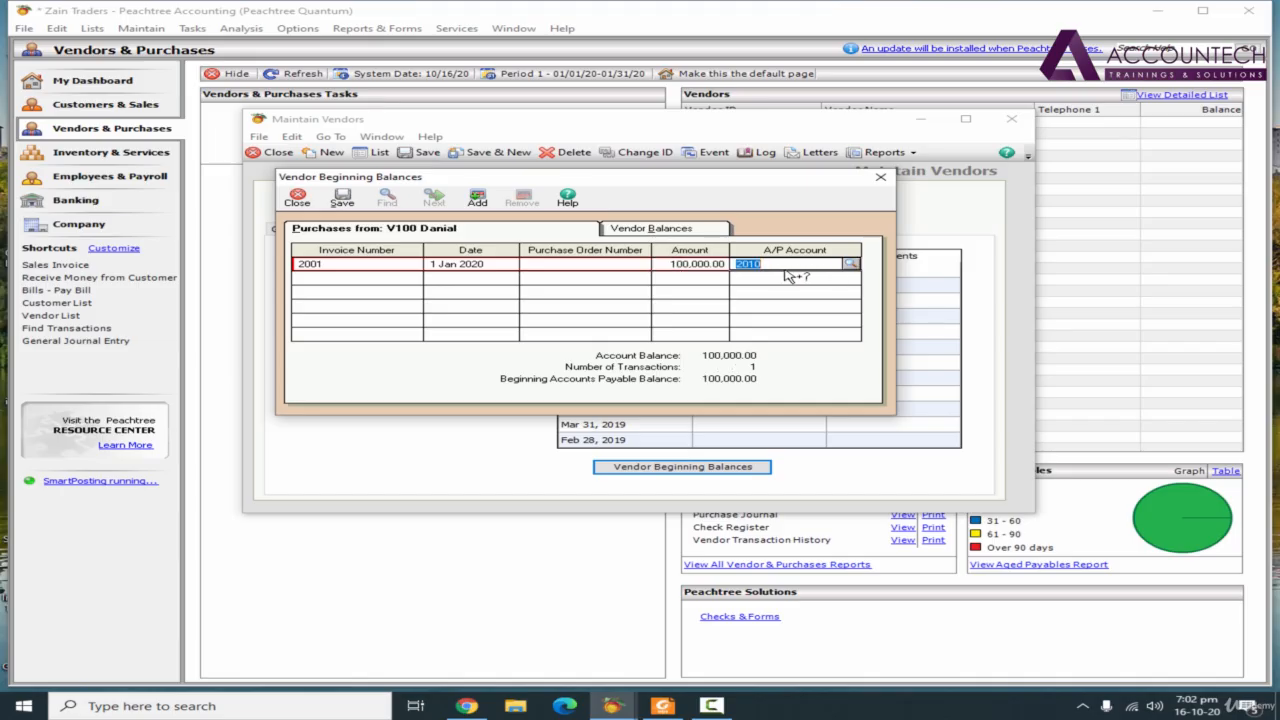
pyautogui.click(851, 264)
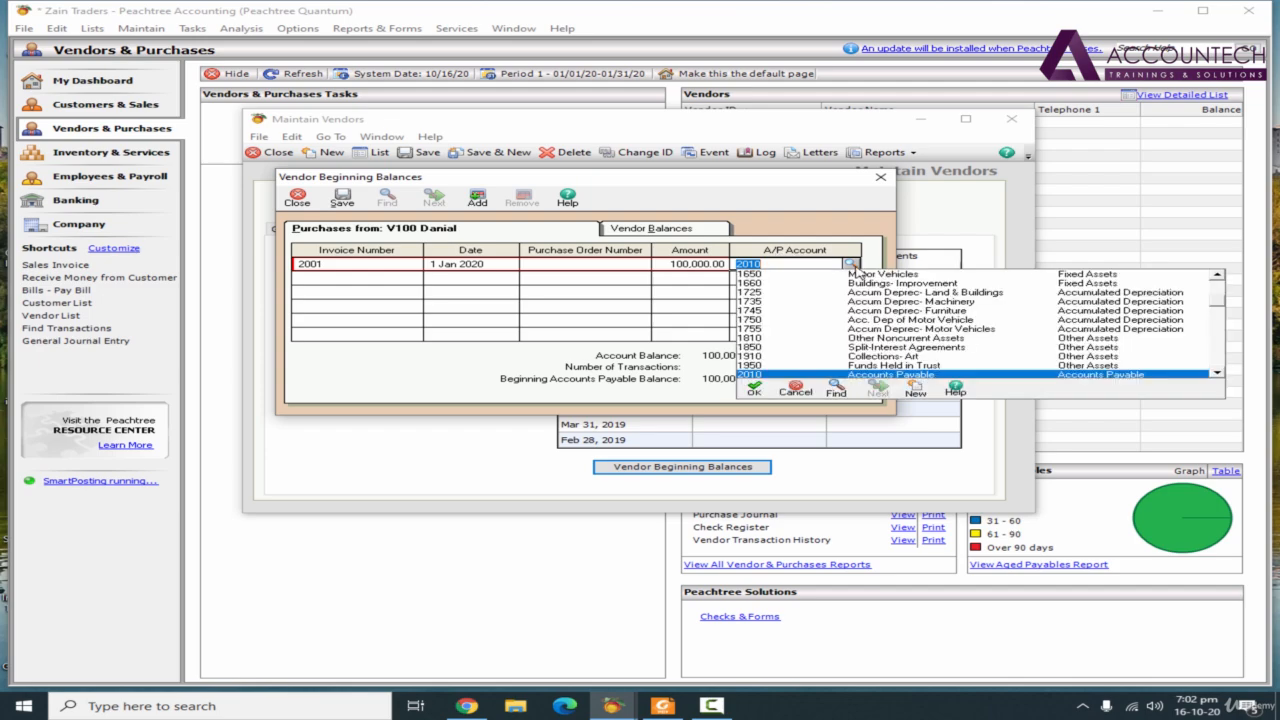
pyautogui.click(916, 376)
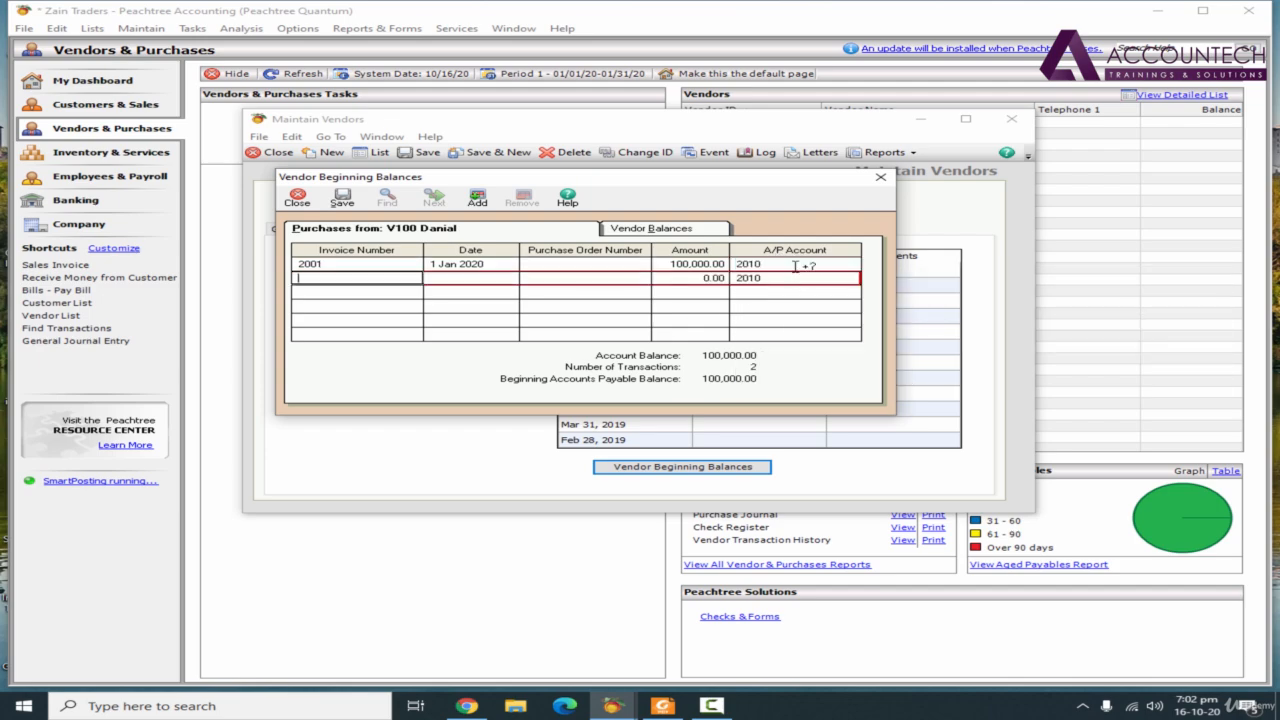
pyautogui.click(342, 198)
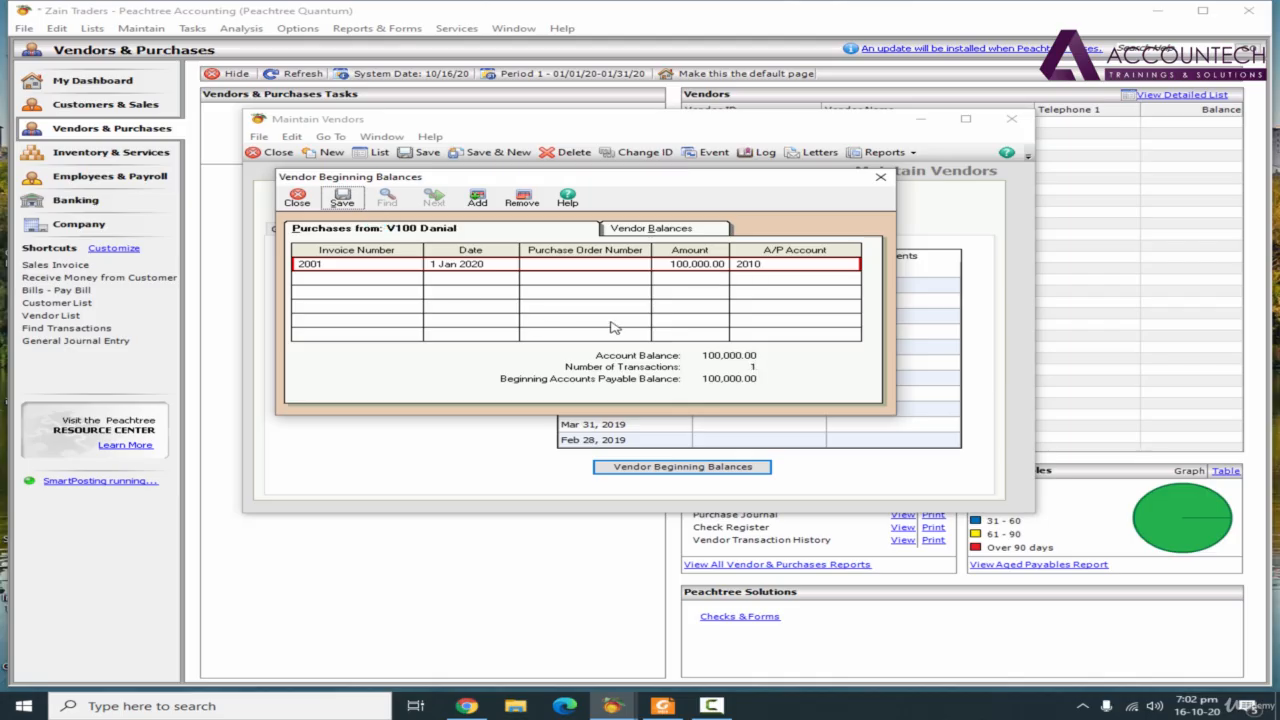
pyautogui.click(880, 177)
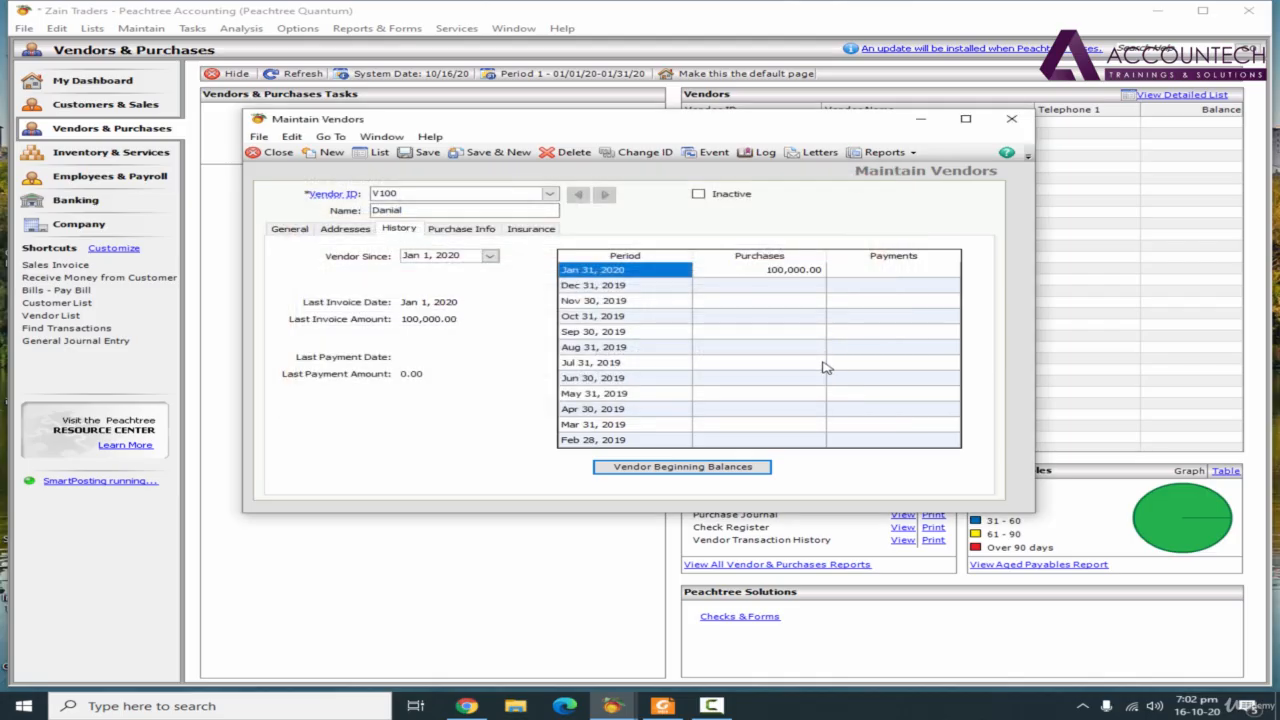
# Check and save the V100 record, and start a new vendor with ID V200 and the vendor's name
pyautogui.click(477, 236)
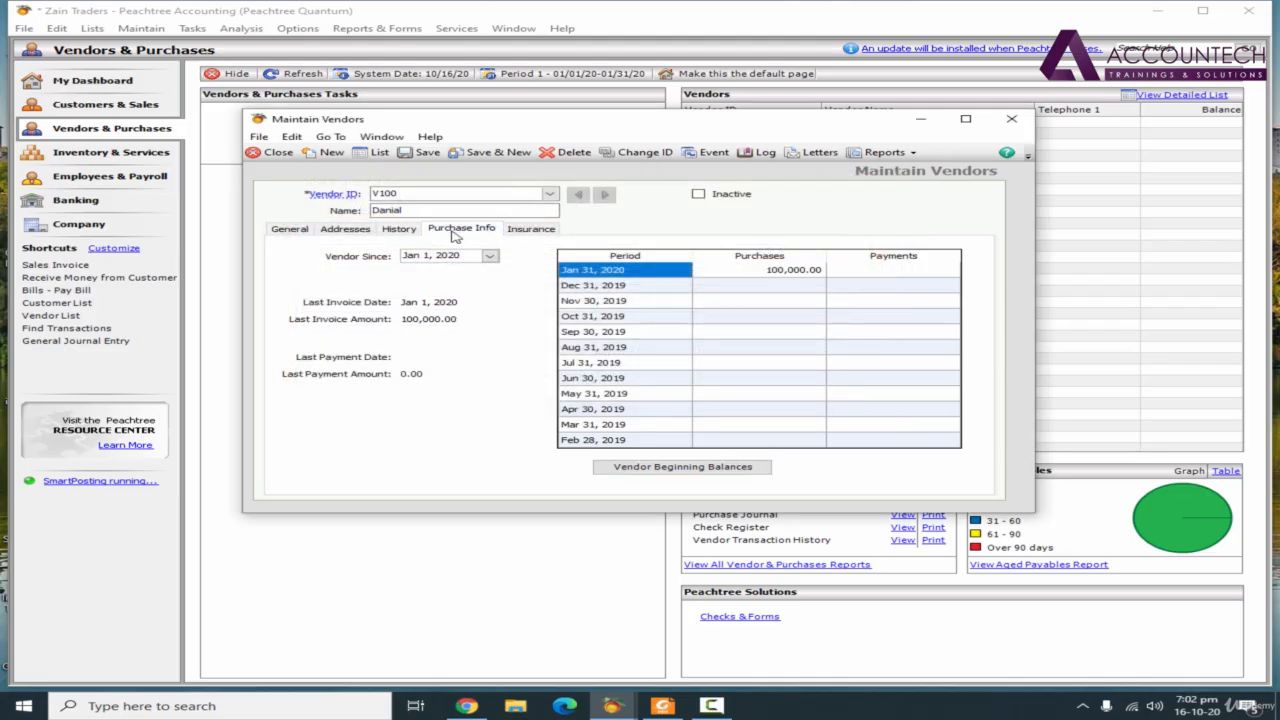
pyautogui.click(378, 236)
pyautogui.click(289, 228)
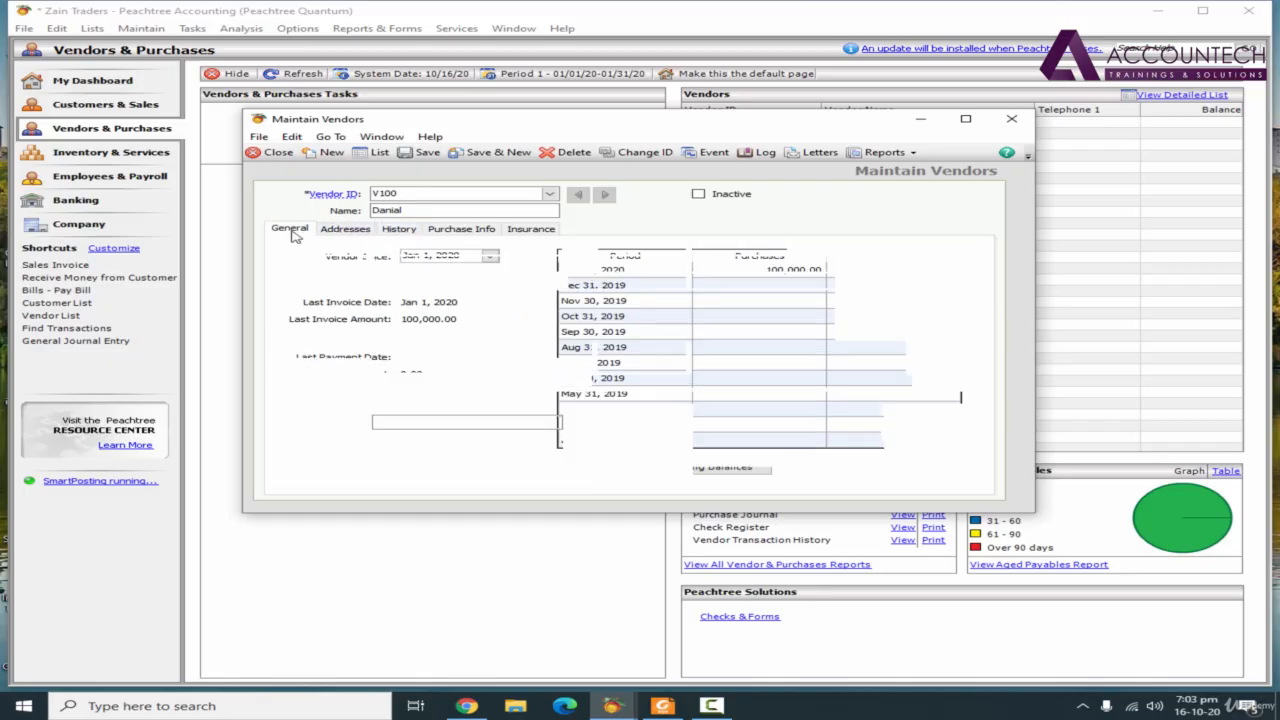
pyautogui.click(490, 152)
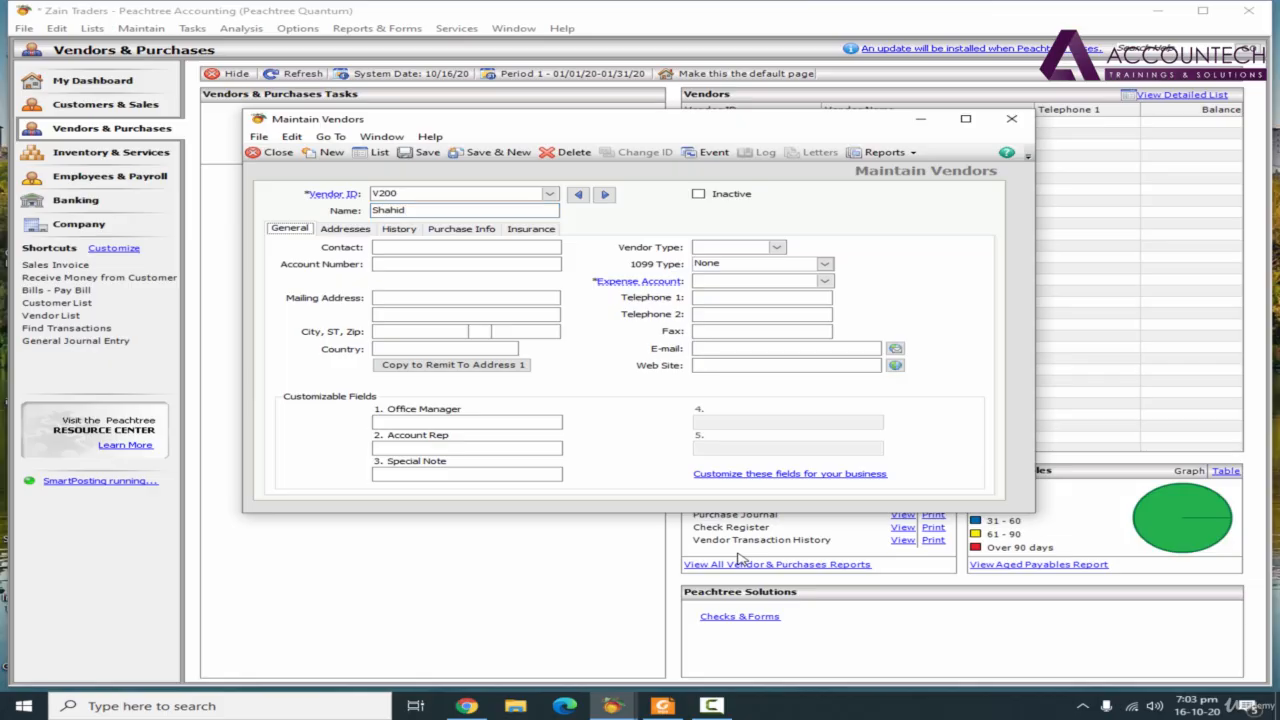
# Set vendor V200's expense account to 1410 Inventory
pyautogui.click(757, 283)
pyautogui.click(829, 283)
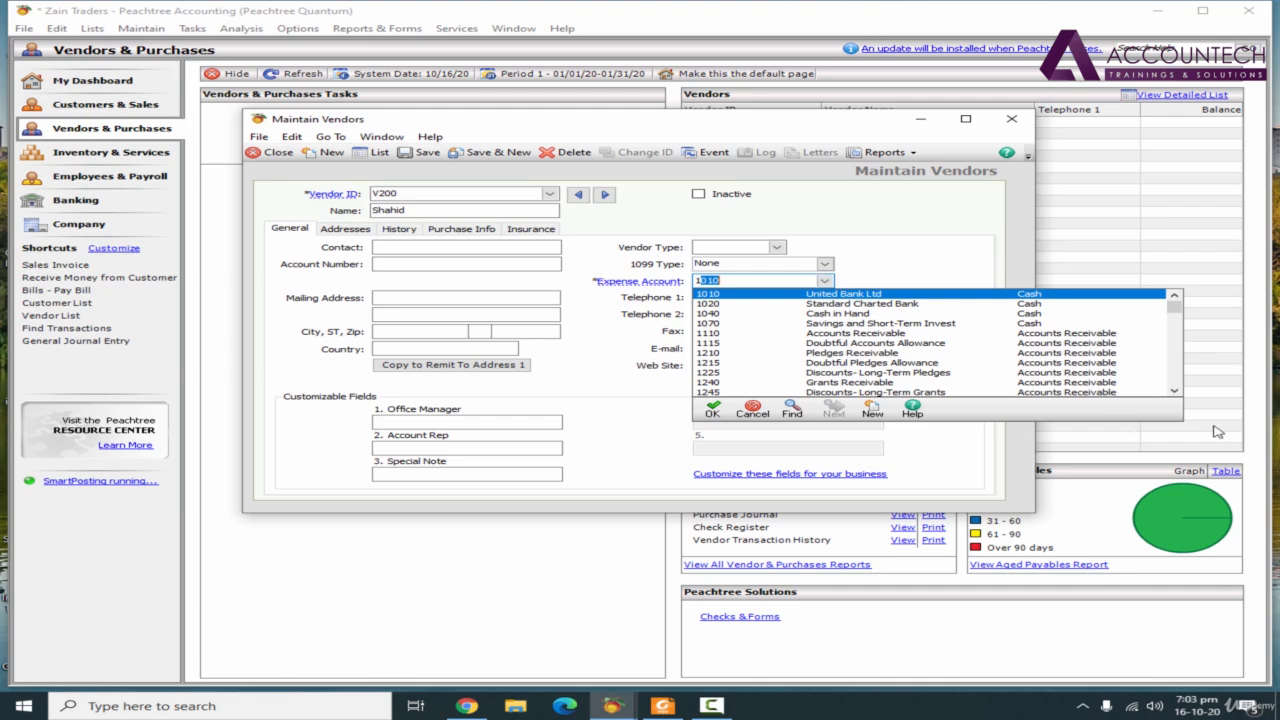
pyautogui.click(1175, 391)
pyautogui.click(1175, 391)
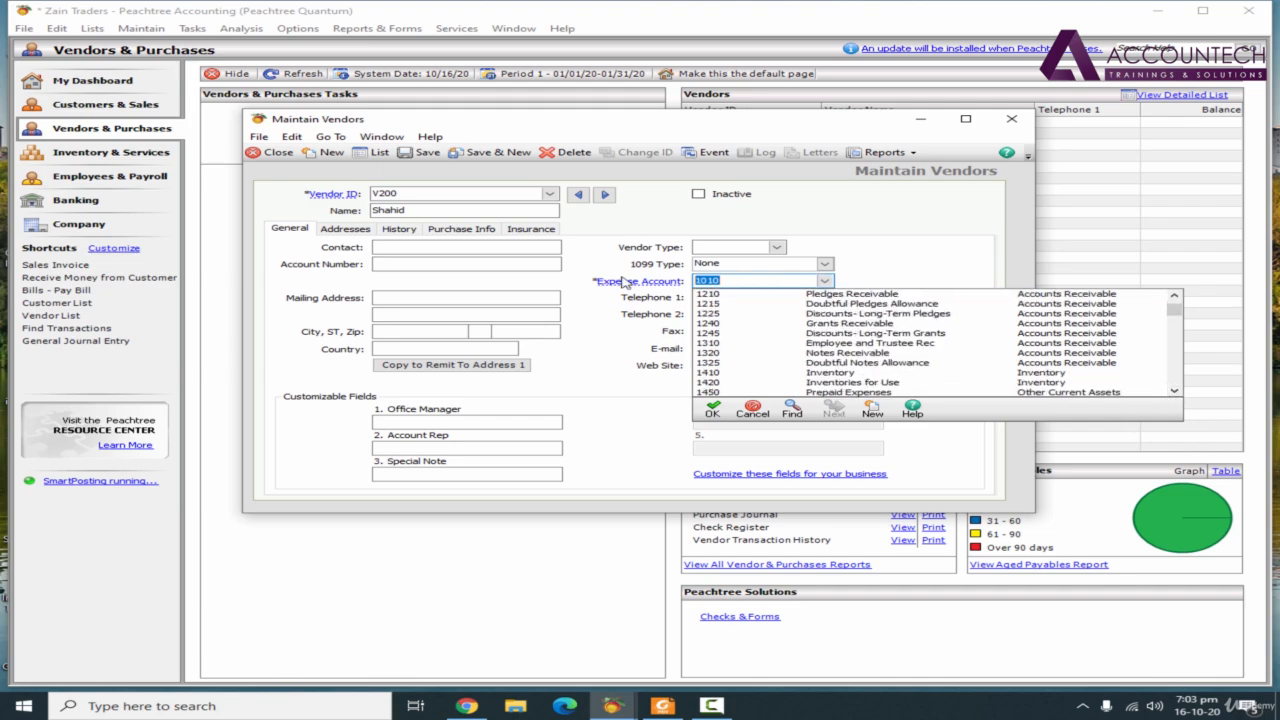
pyautogui.write('141')
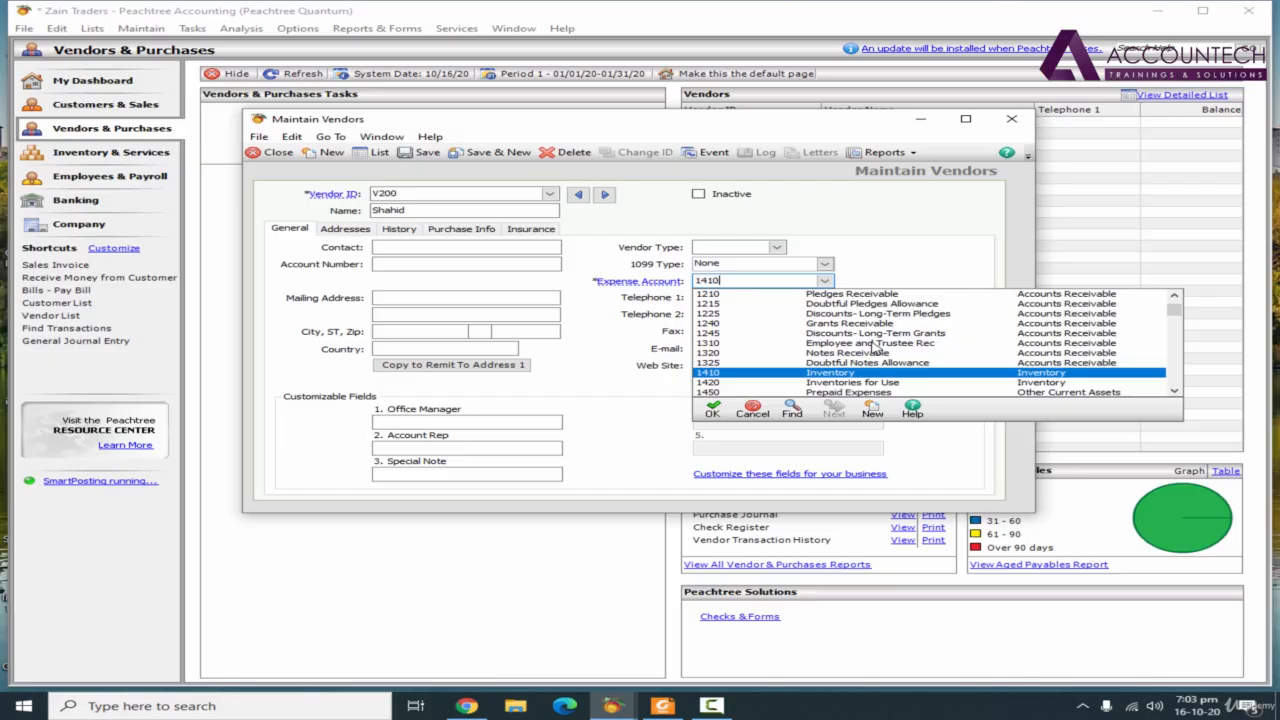
pyautogui.write('0')
pyautogui.press('Tab')
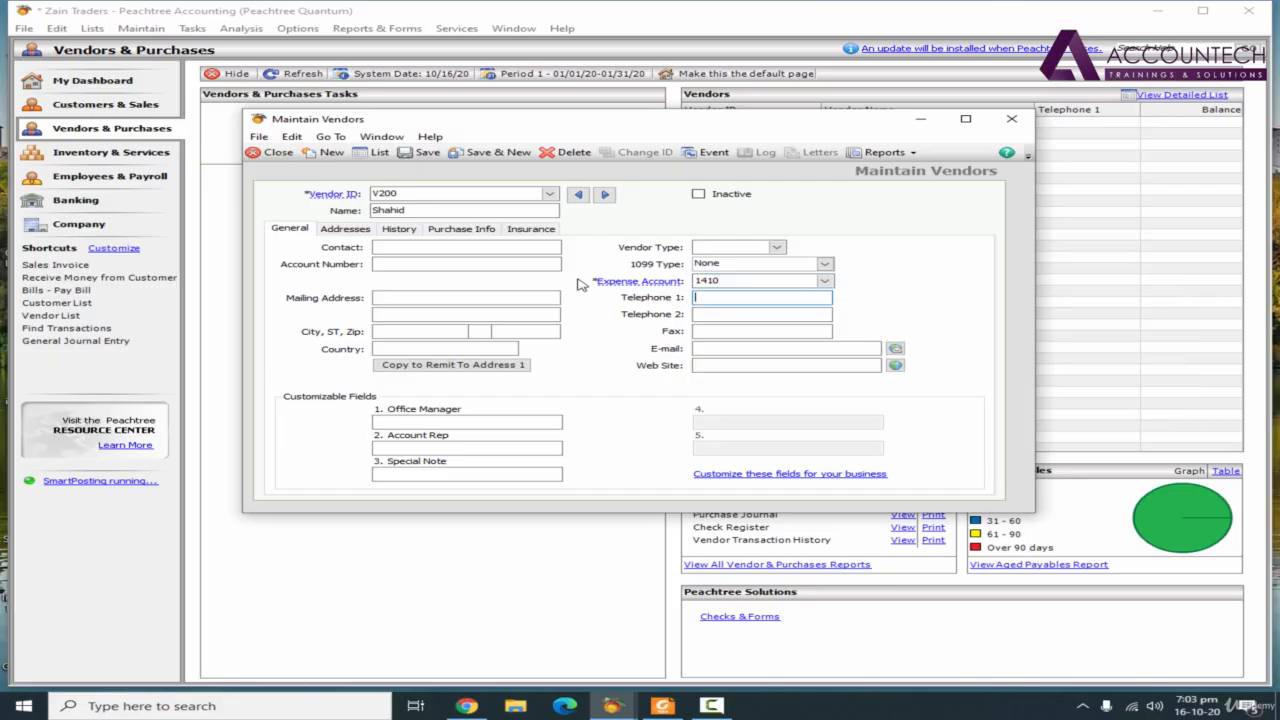
# Set V200's vendor-since date to Jan 1, 2020 and open its beginning balances entry
pyautogui.click(360, 230)
pyautogui.click(398, 230)
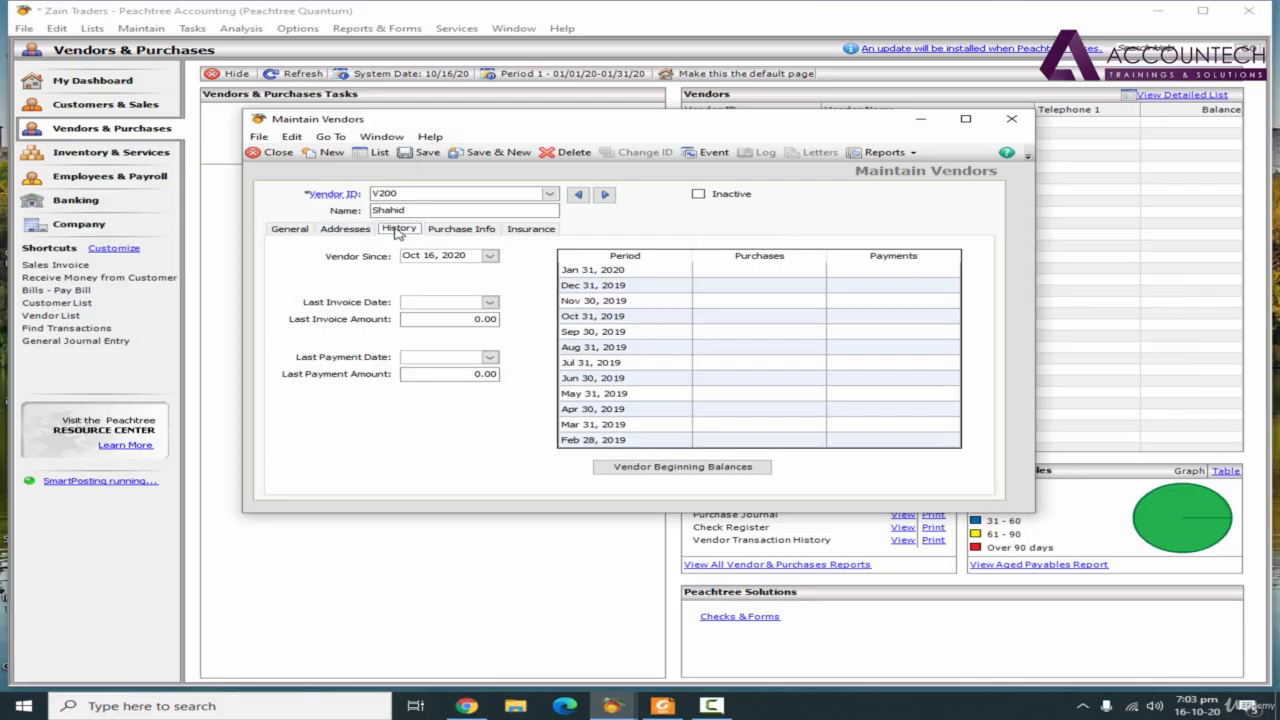
pyautogui.click(474, 256)
pyautogui.write('0101')
pyautogui.press('Tab')
pyautogui.click(673, 473)
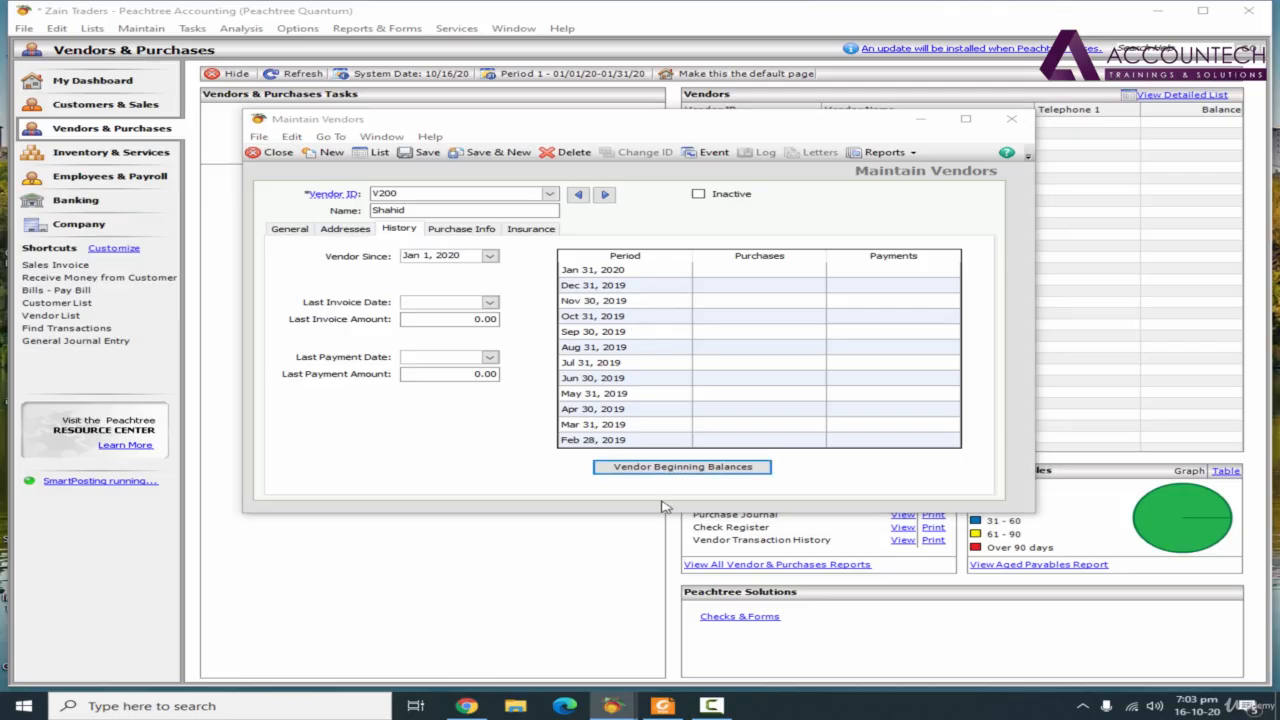
pyautogui.click(612, 405)
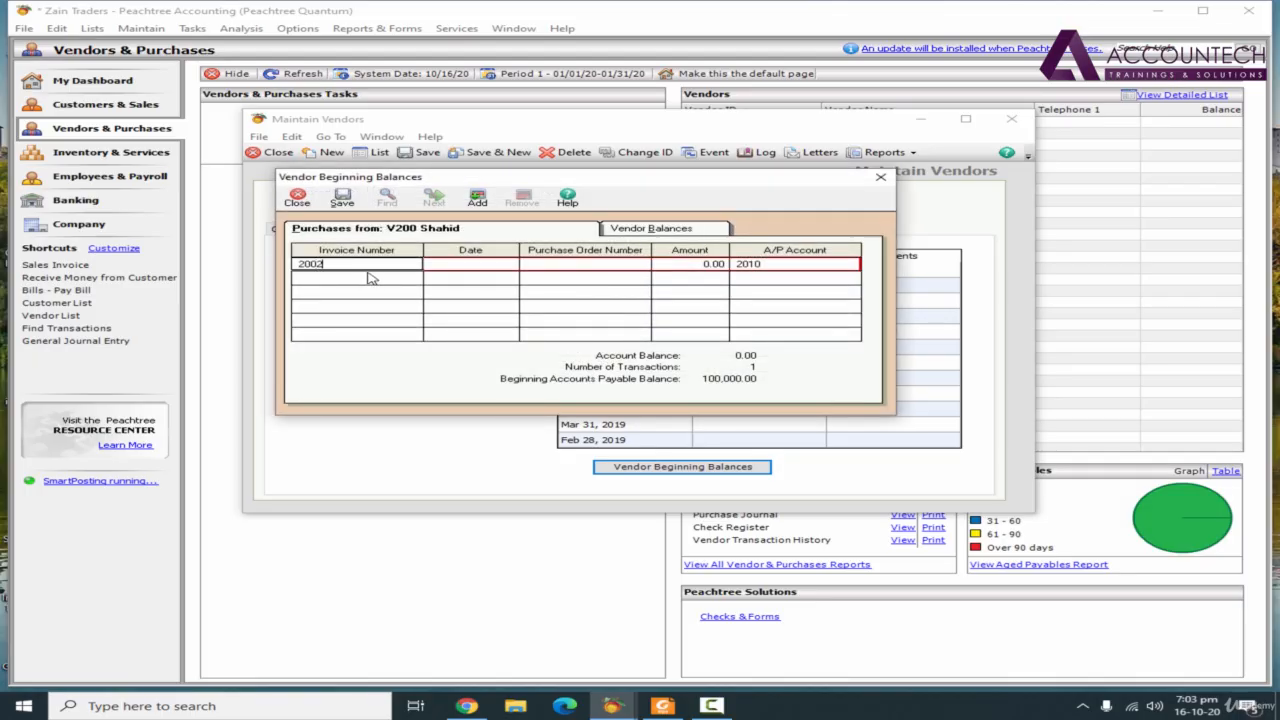
# Enter invoice number 2002 dated 1 Jan 2020 in vendor V200's beginning balances
pyautogui.write('2002')
pyautogui.press('Tab')
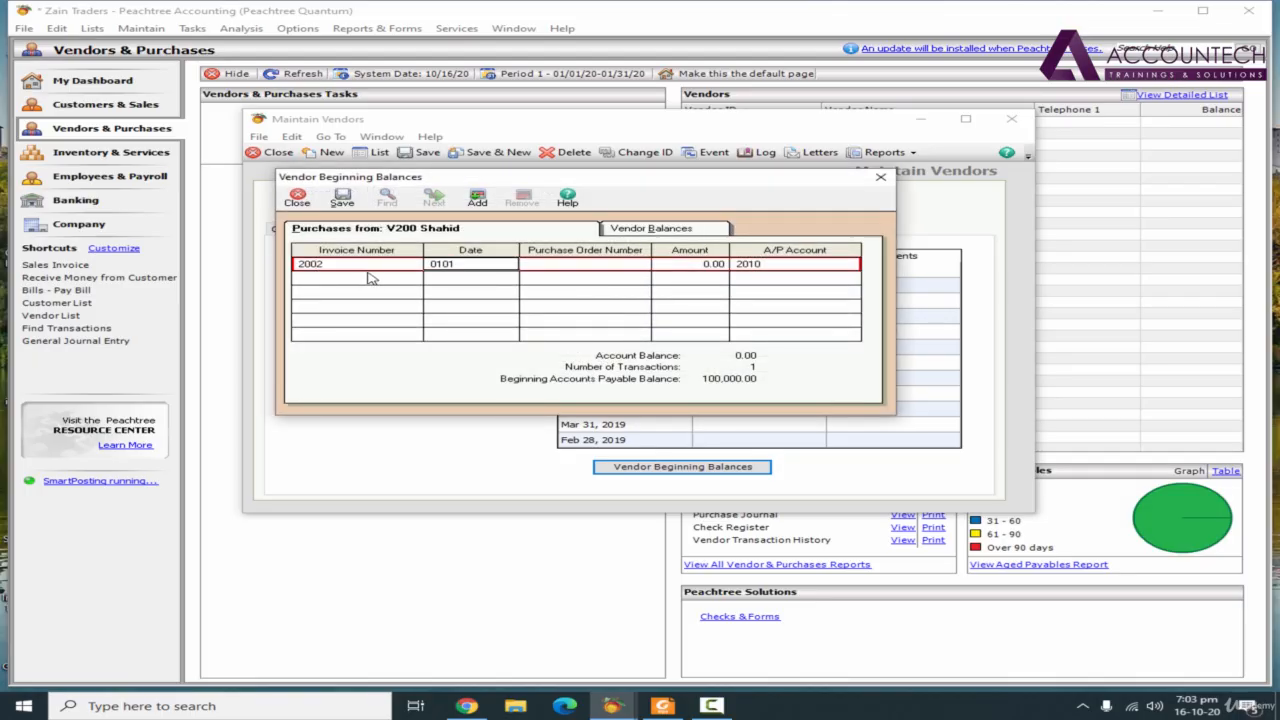
pyautogui.write('010120')
pyautogui.press('Tab')
pyautogui.press('Tab')
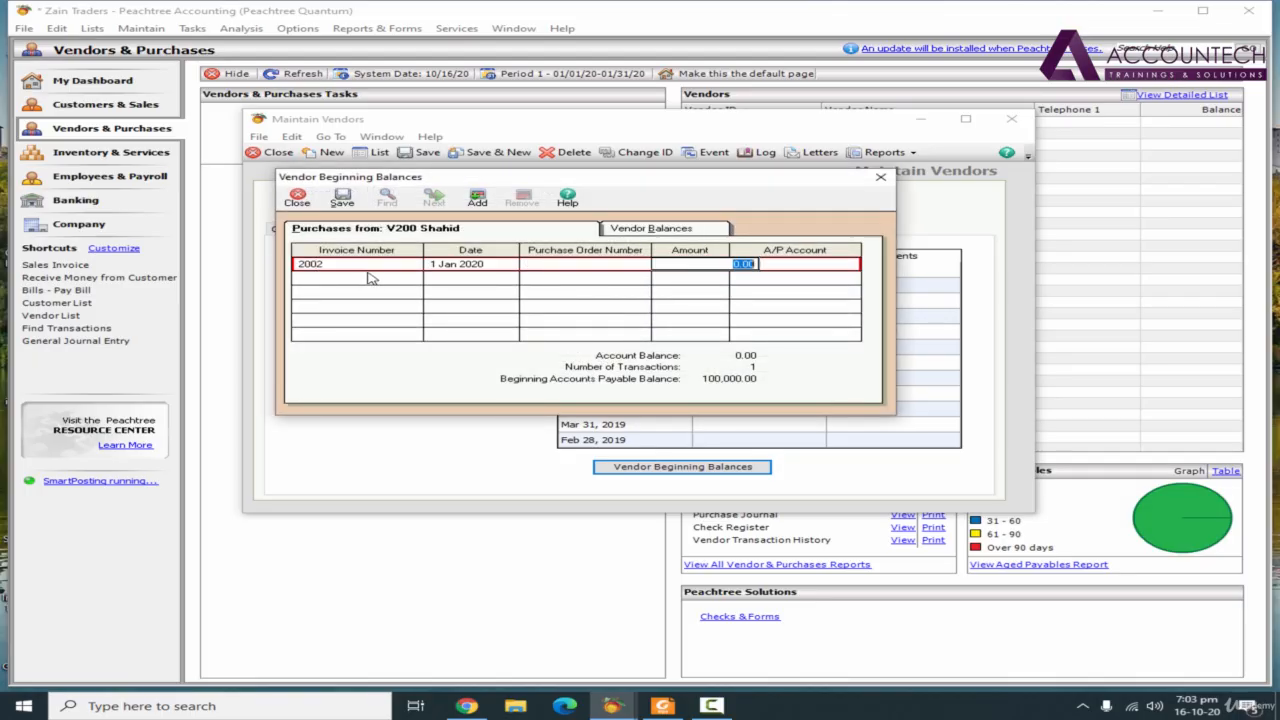
# Enter the PDF's balance of 250,000.00 as invoice 2002's amount in Peachtree, and save and close V200's beginning balances
pyautogui.click(664, 706)
pyautogui.click(613, 706)
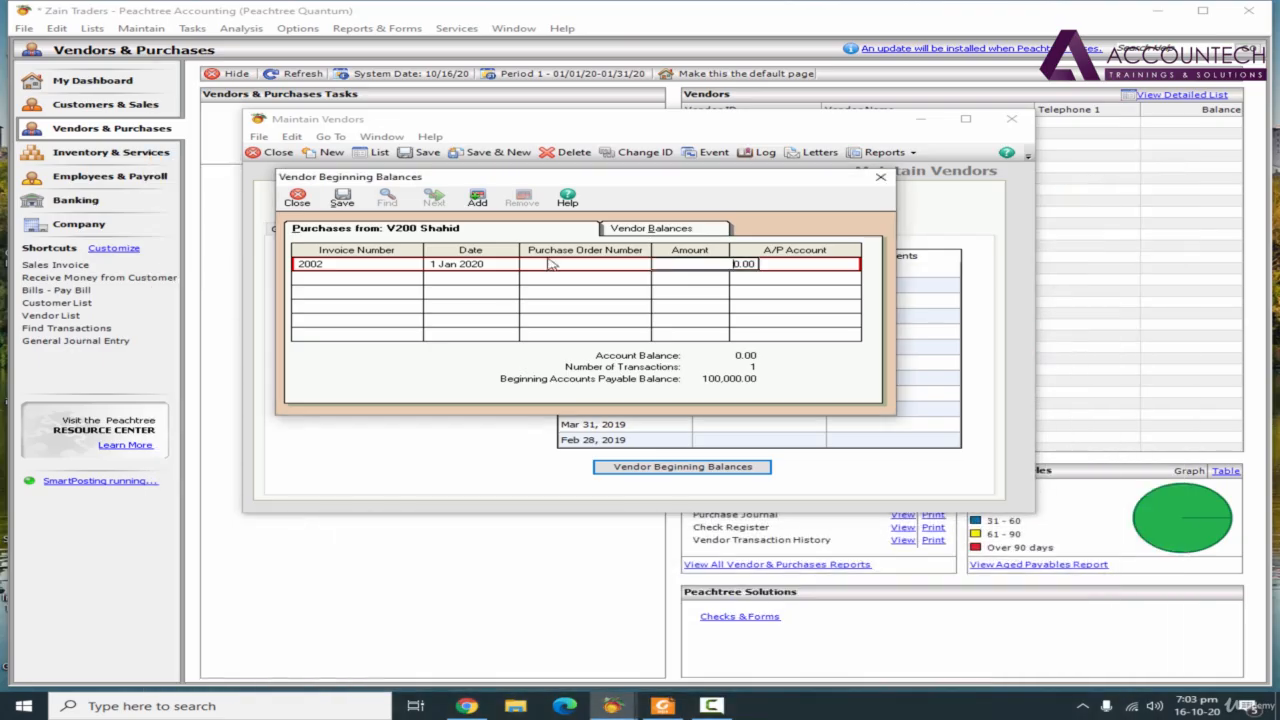
pyautogui.click(712, 264)
pyautogui.press('Tab')
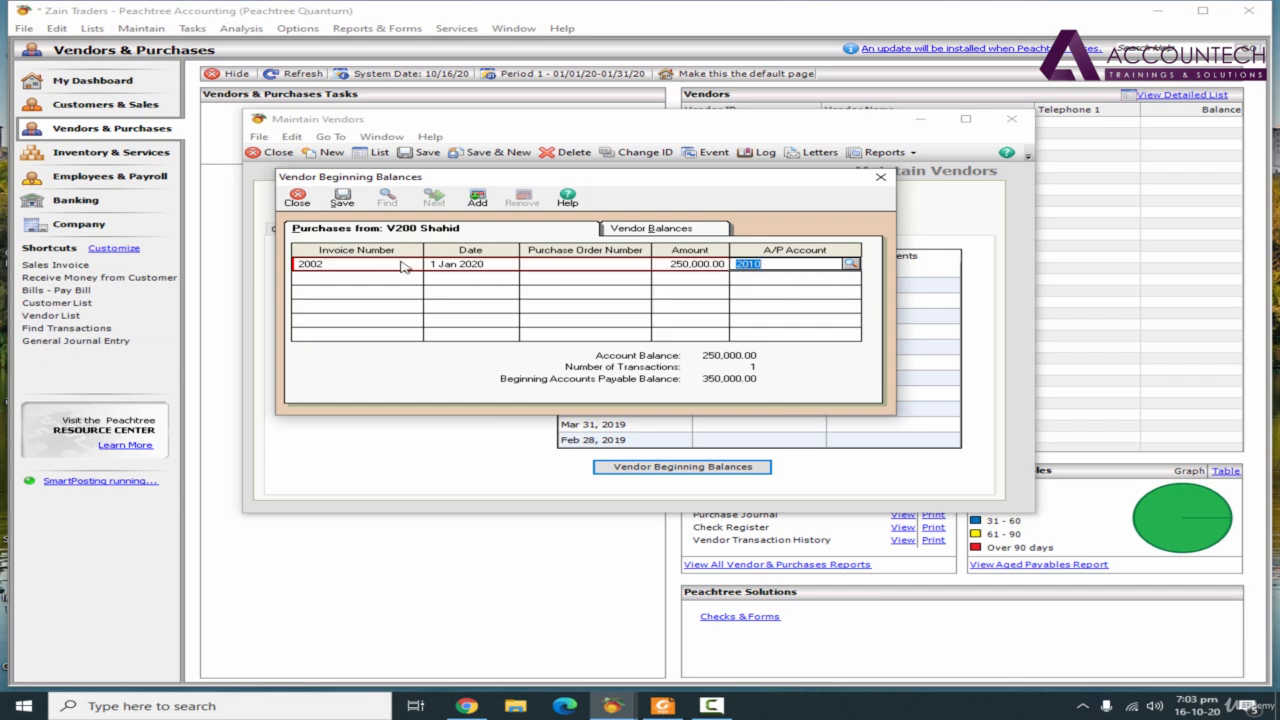
pyautogui.click(342, 198)
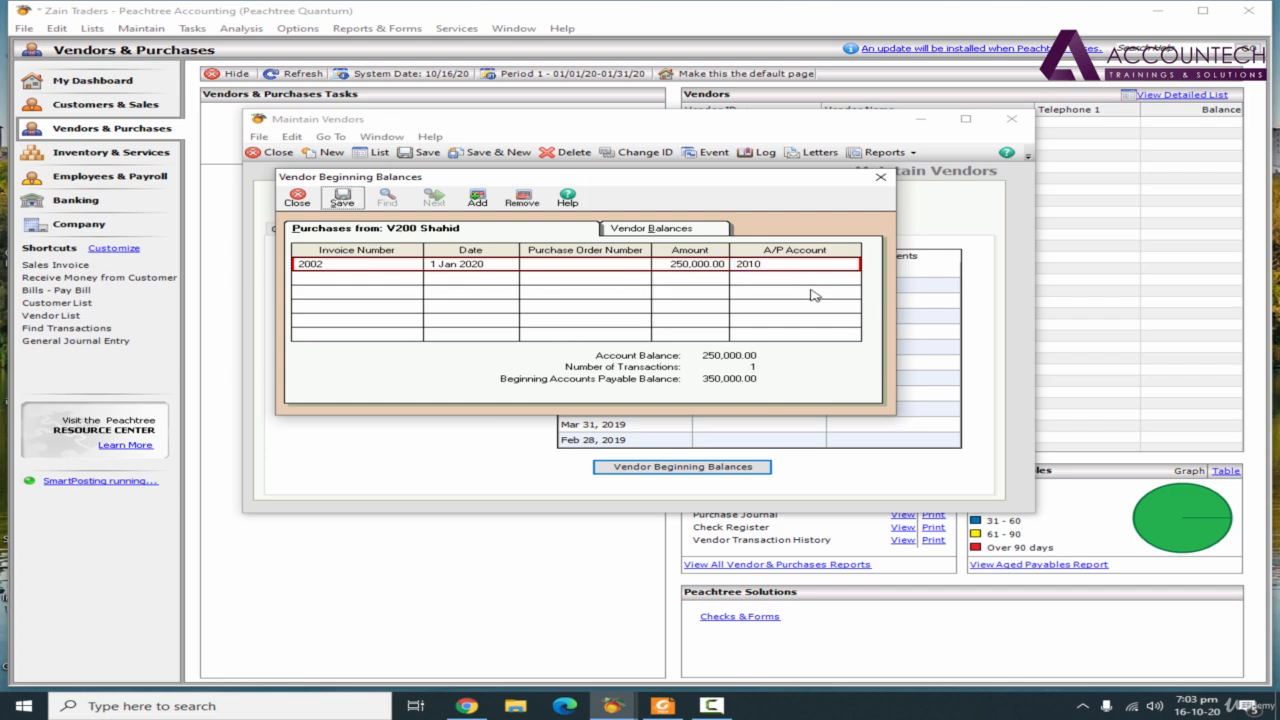
pyautogui.click(880, 177)
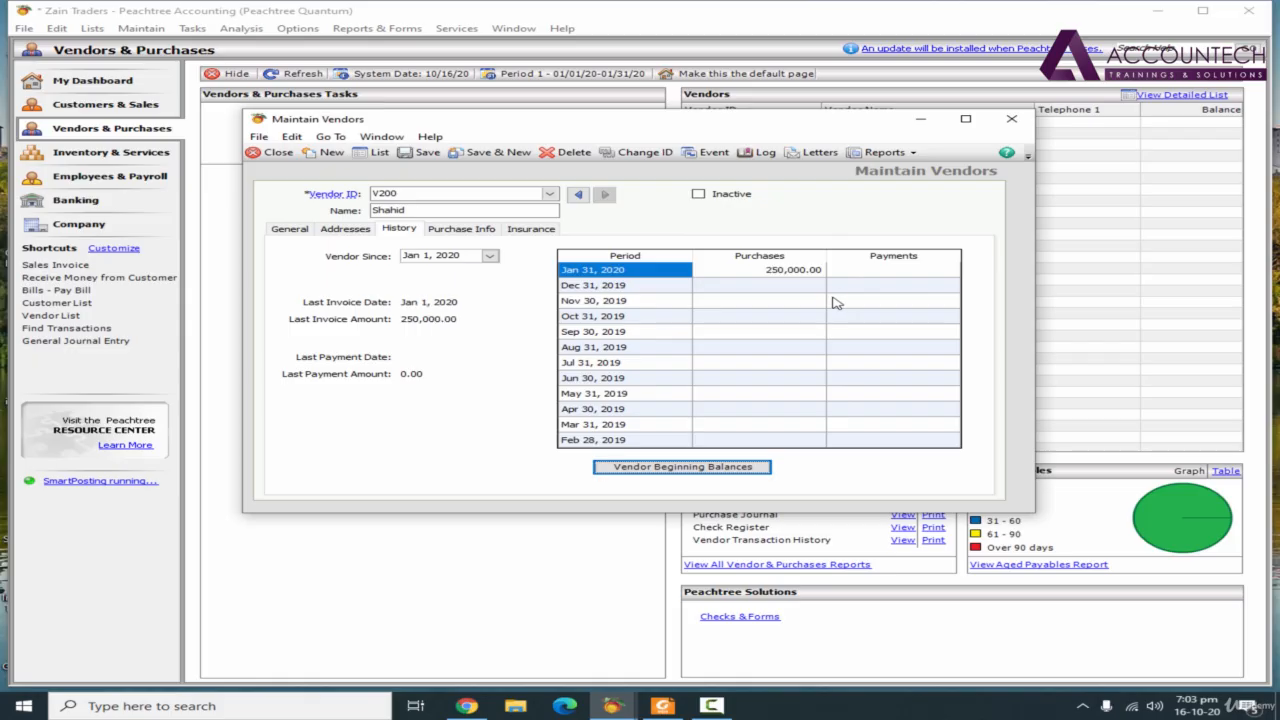
# Save vendor V200, close vendor maintenance and refresh the Vendors & Purchases overview
pyautogui.click(498, 152)
pyautogui.click(1011, 118)
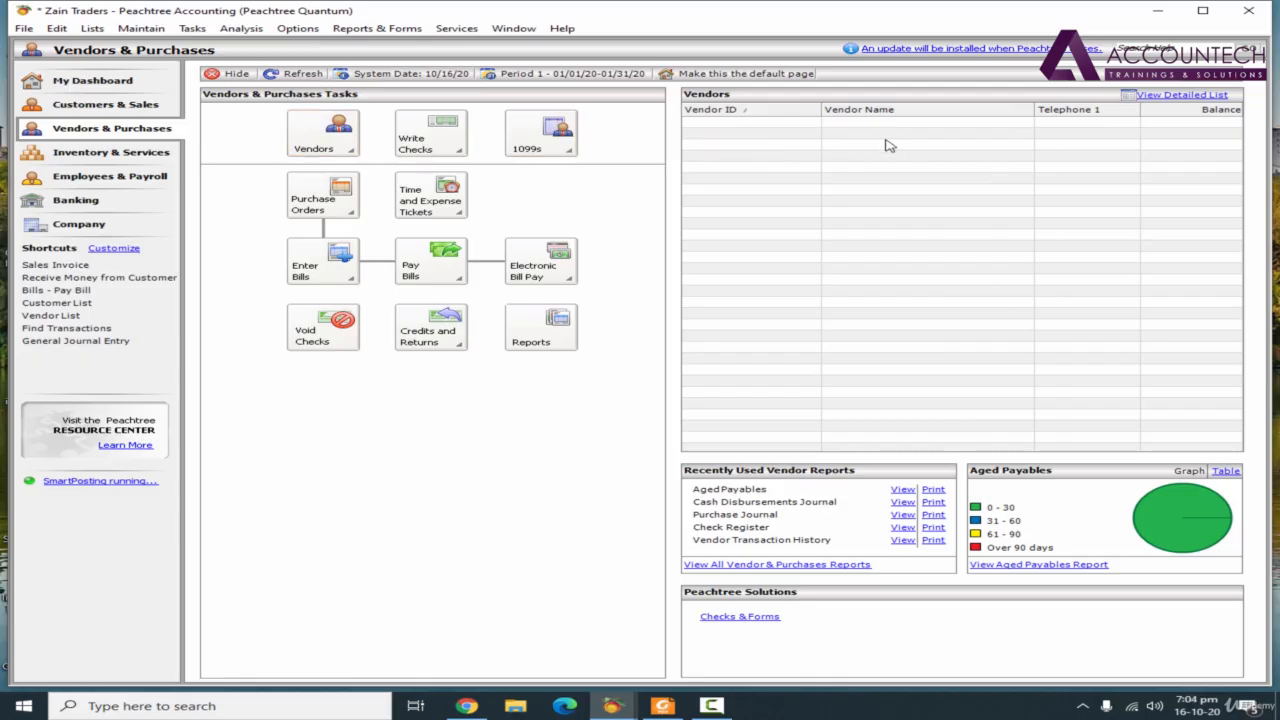
pyautogui.click(316, 78)
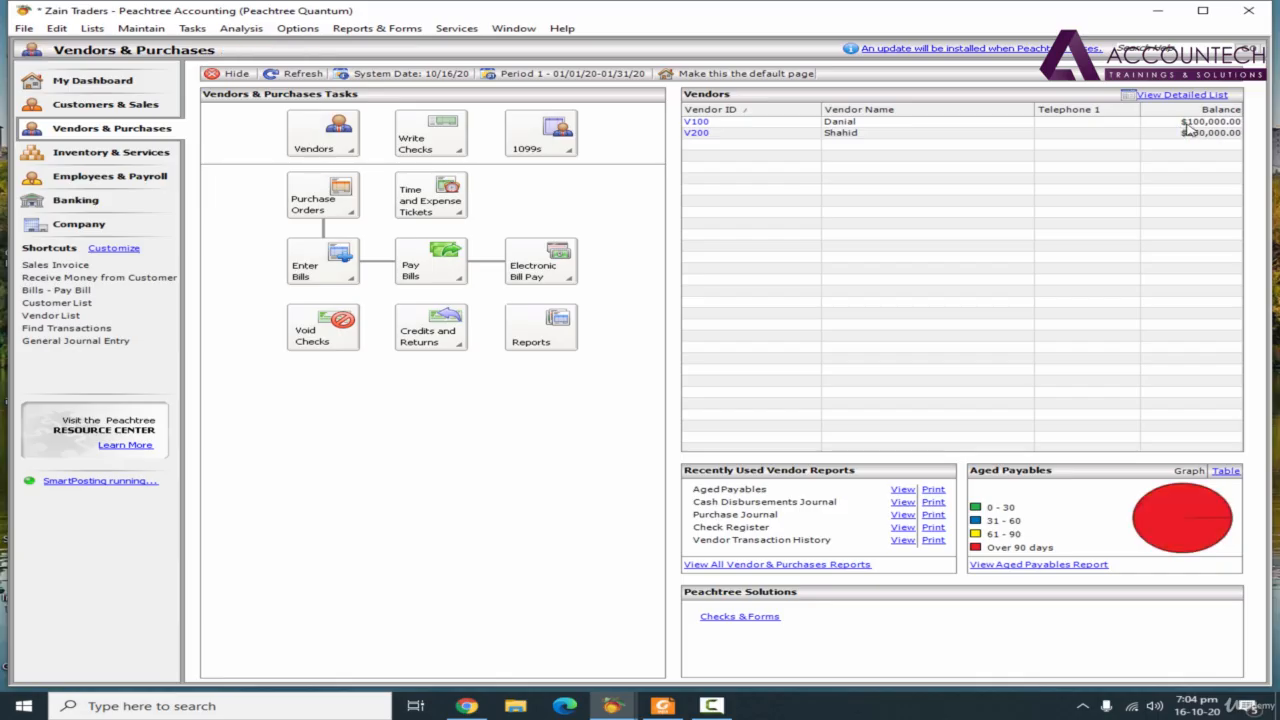